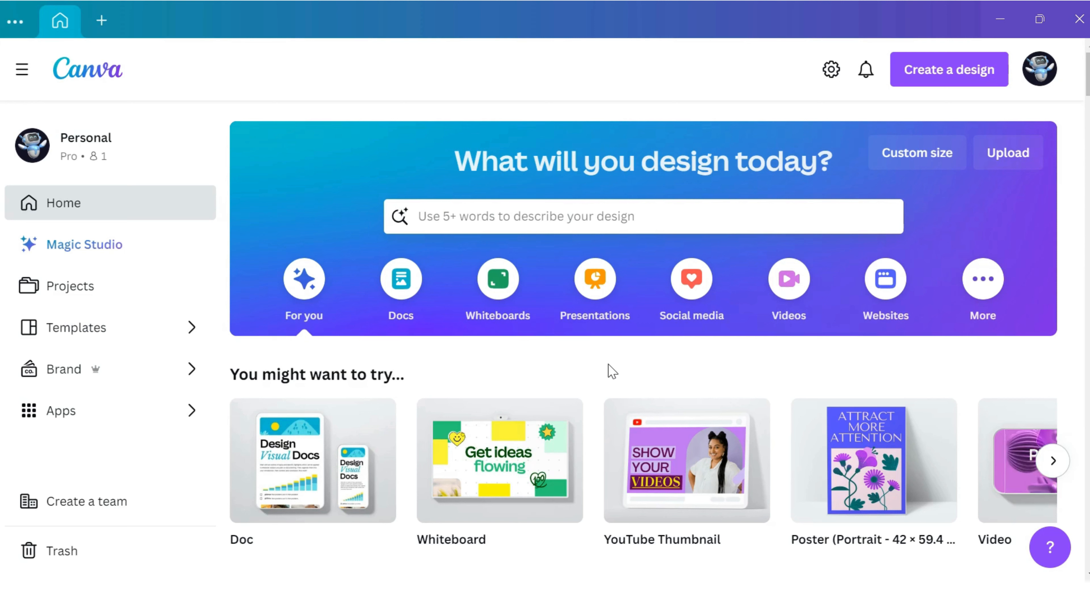
# - Search the template library for "table of contents"
pyautogui.click(509, 220)
pyautogui.write('table ')
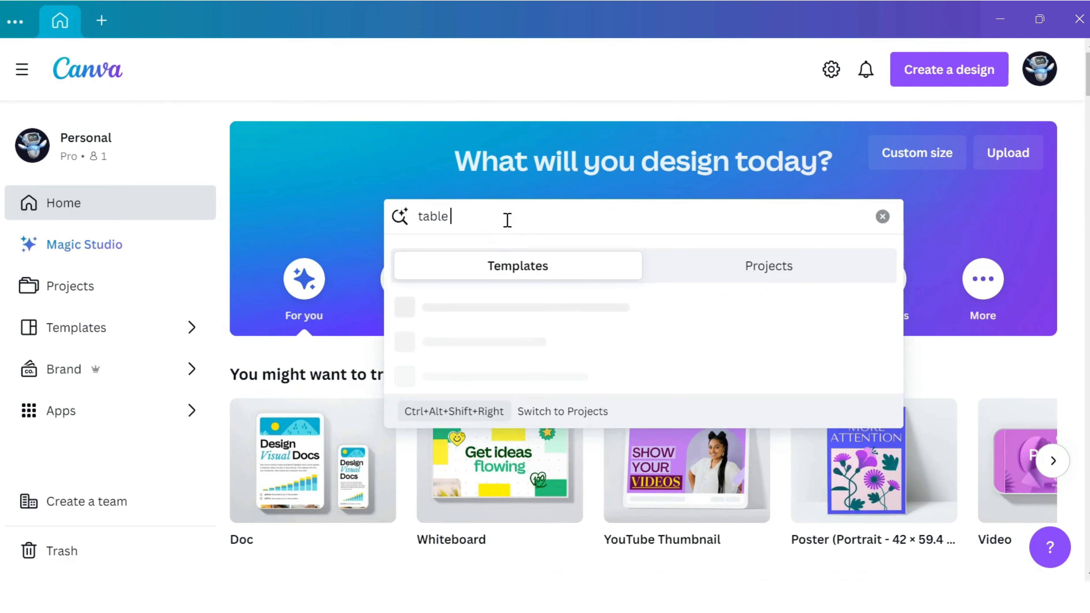
pyautogui.write('of contents')
pyautogui.press('Return')
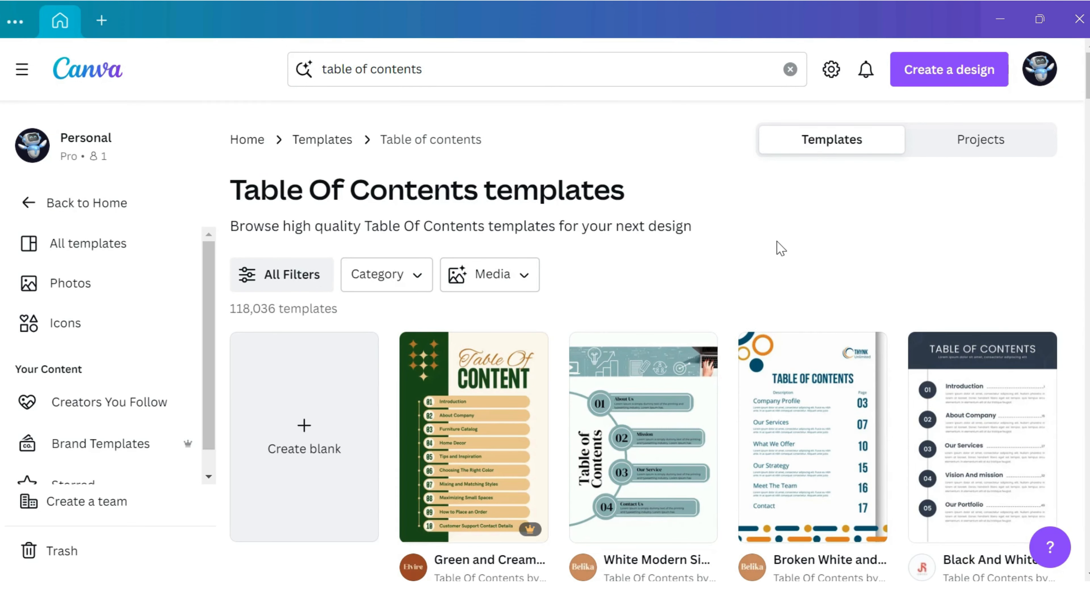
# - Browse the table of contents templates, comparing their layouts, colour schemes and free or Pro availability
pyautogui.scroll(-3, 779, 248)
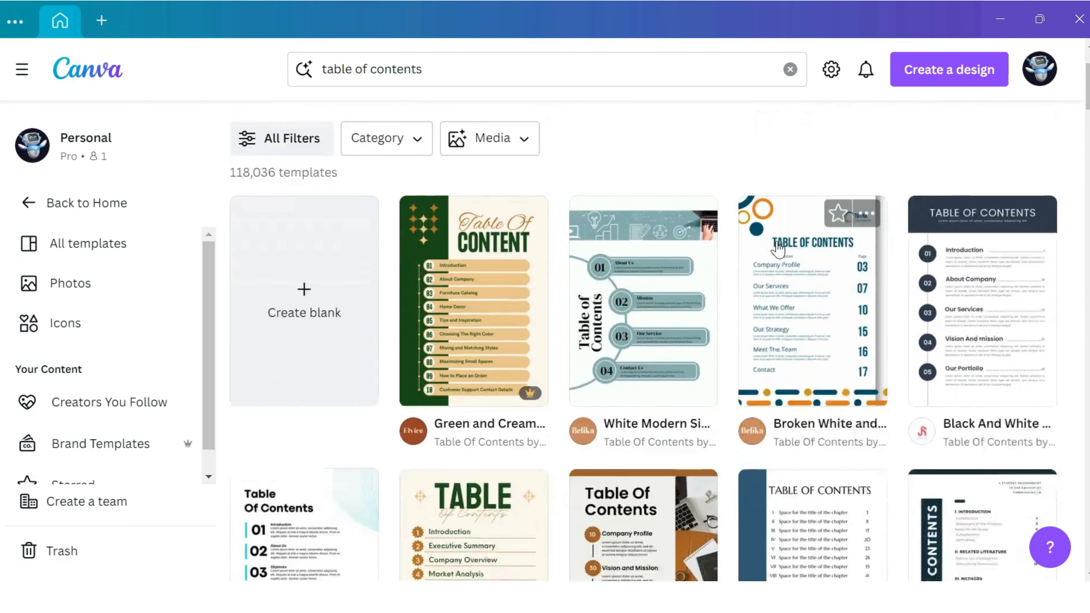
pyautogui.scroll(-5, 760, 256)
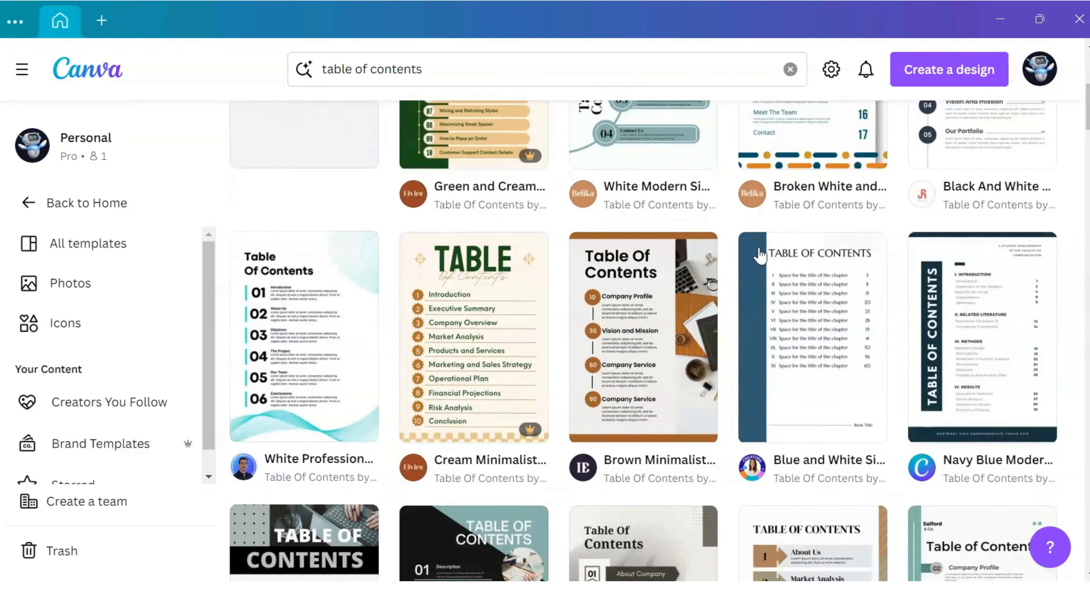
pyautogui.scroll(-4, 760, 255)
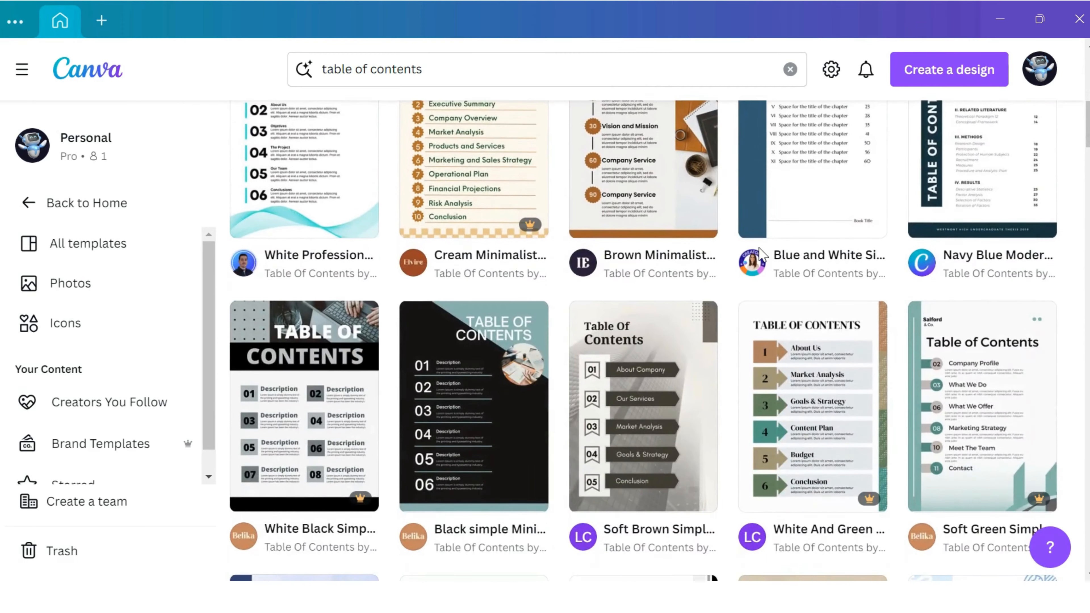
pyautogui.scroll(-5, 759, 256)
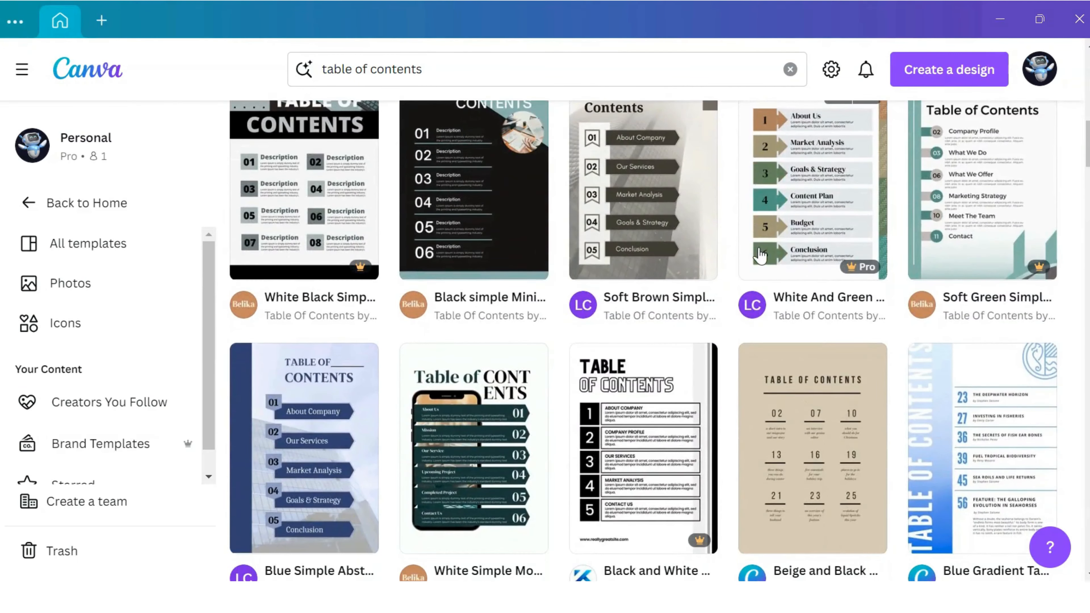
pyautogui.scroll(-5, 759, 255)
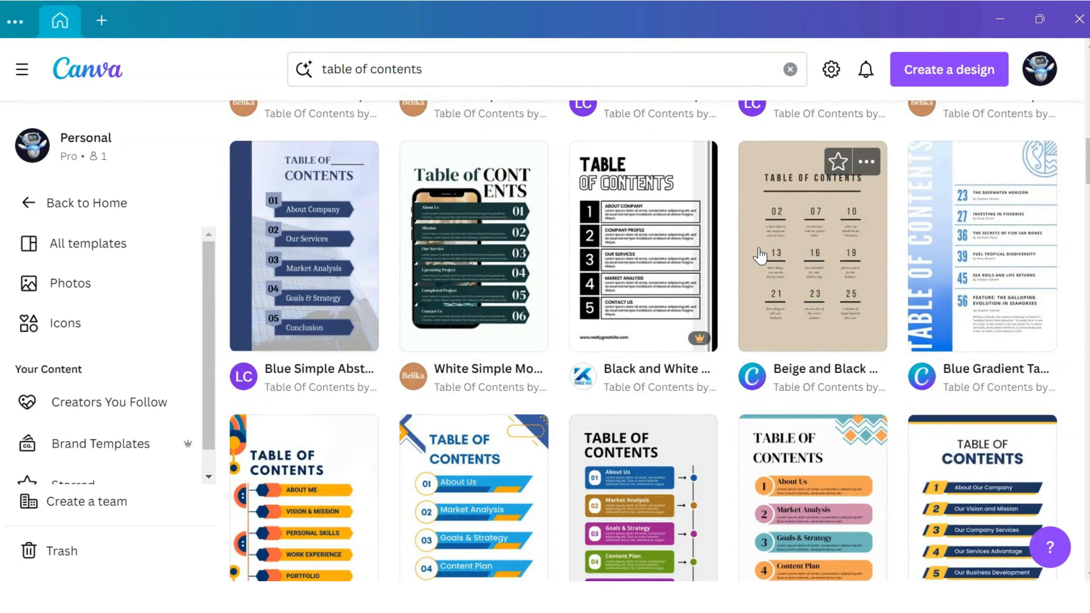
pyautogui.scroll(-5, 760, 256)
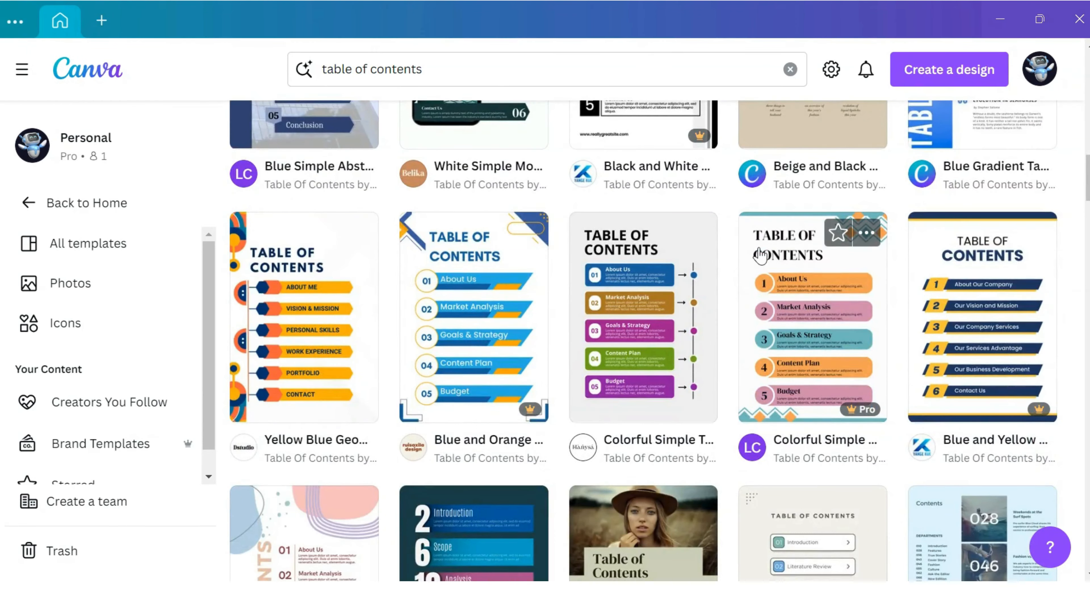
pyautogui.scroll(-5, 760, 255)
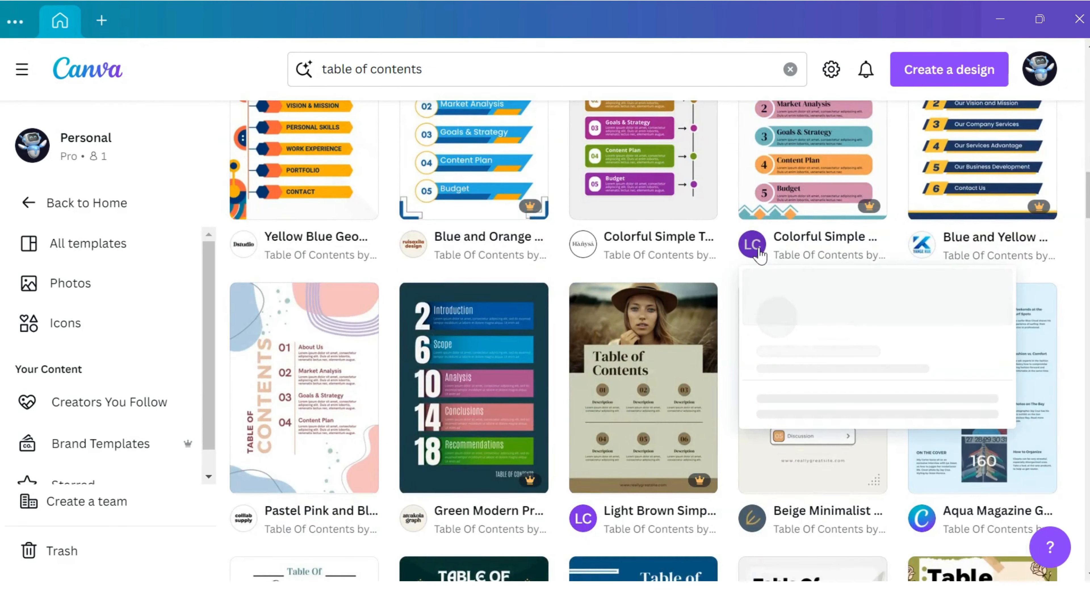
pyautogui.scroll(-4, 759, 255)
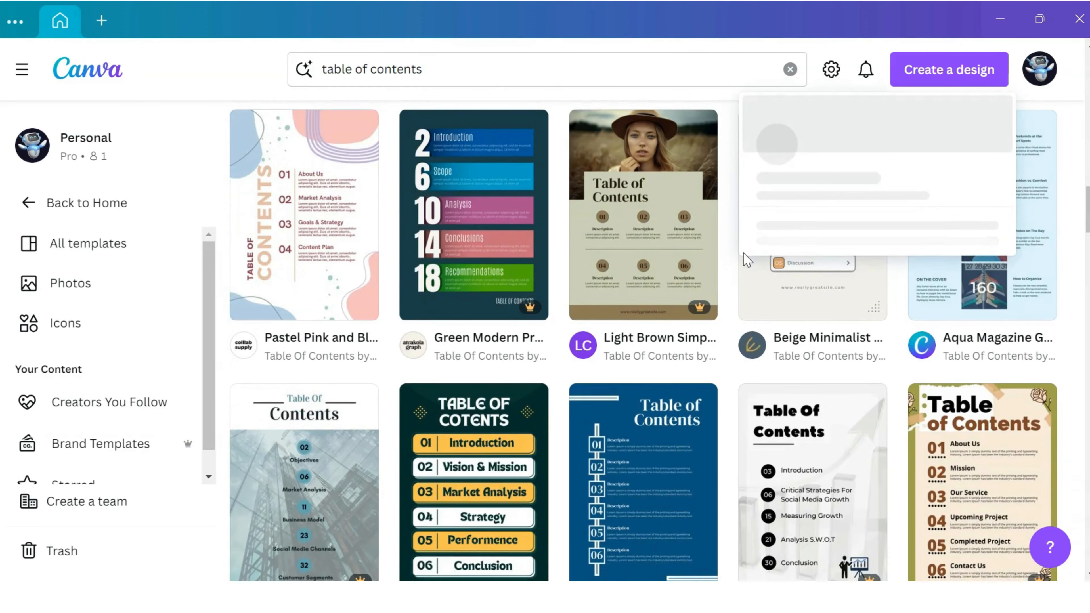
pyautogui.scroll(-5, 747, 260)
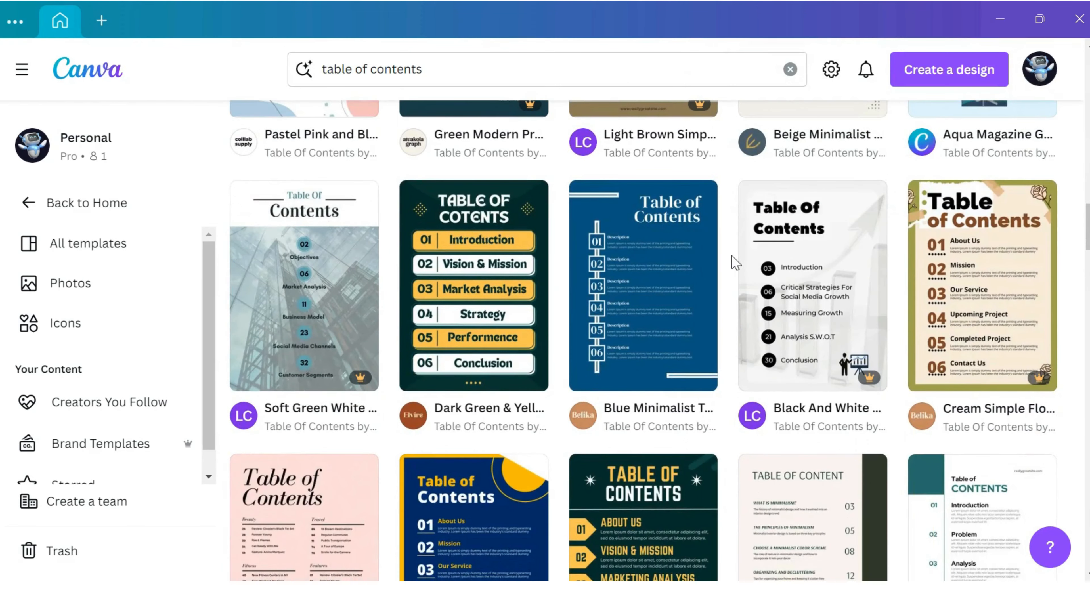
pyautogui.scroll(-5, 735, 262)
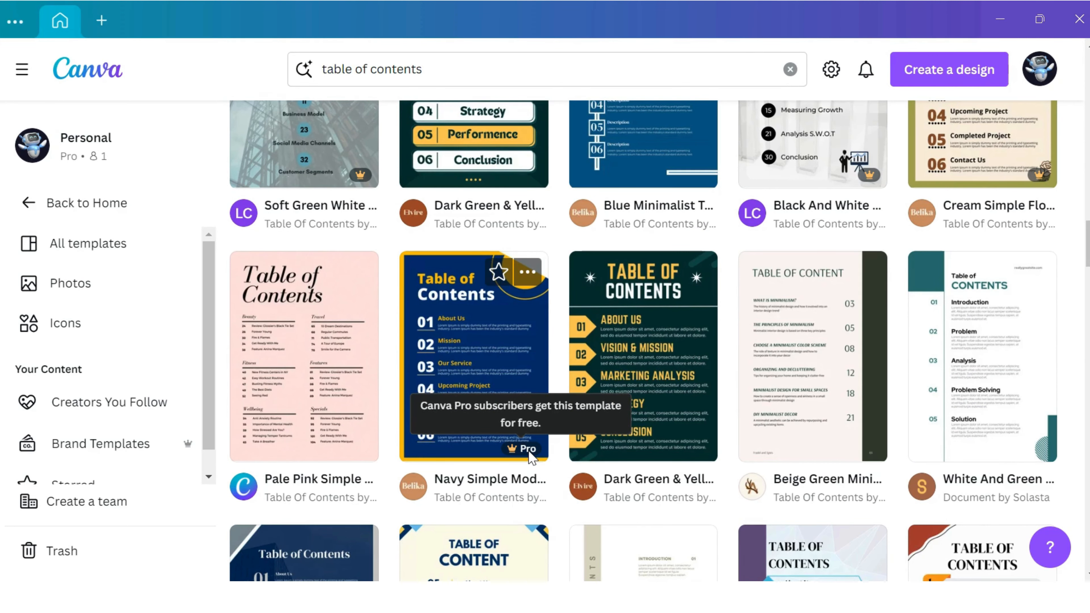
pyautogui.scroll(-5, 531, 456)
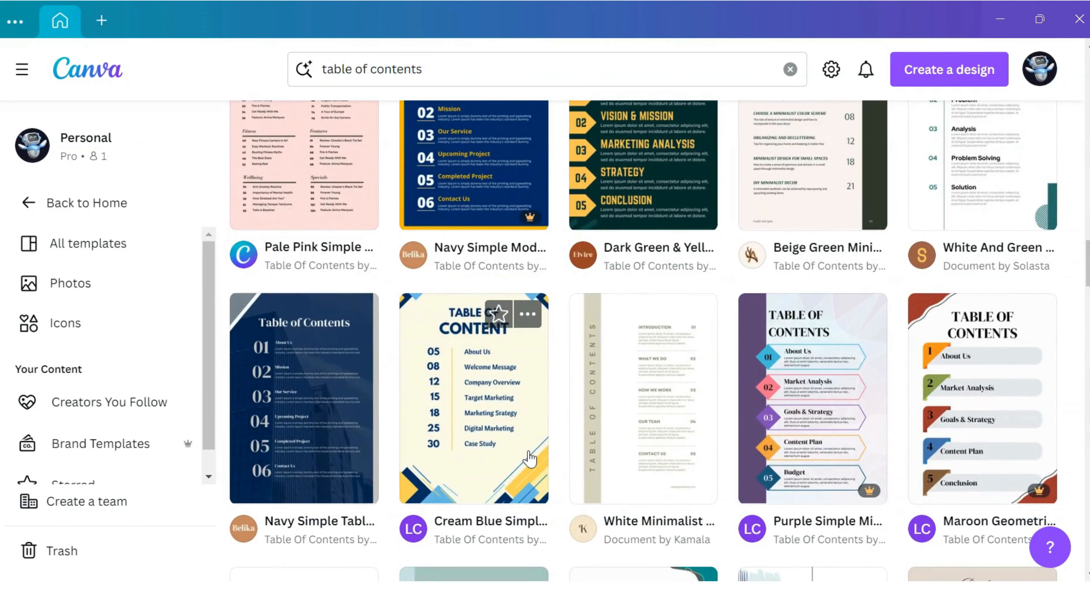
pyautogui.scroll(-3, 531, 456)
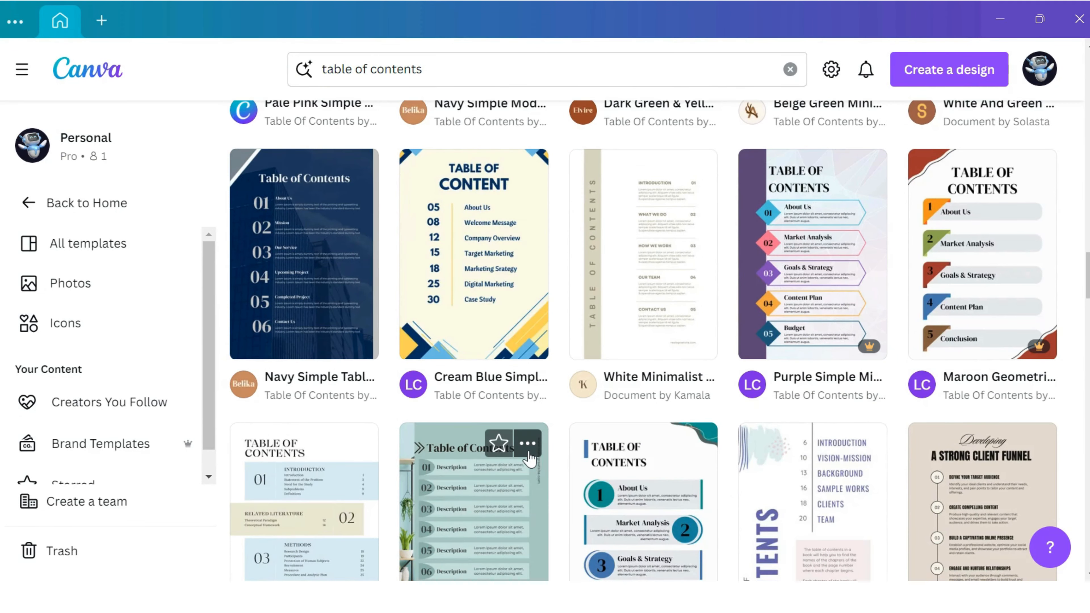
pyautogui.scroll(-1, 531, 456)
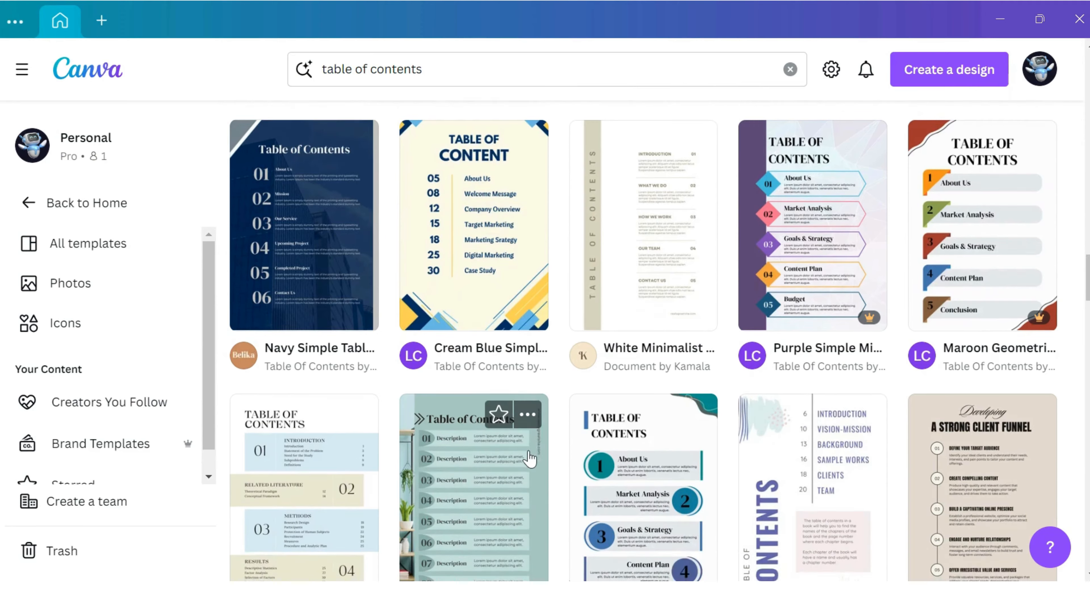
# - Choose the Purple Simple Minimalist Table of Contents template and open it for customization
pyautogui.scroll(1, 811, 287)
pyautogui.click(811, 288)
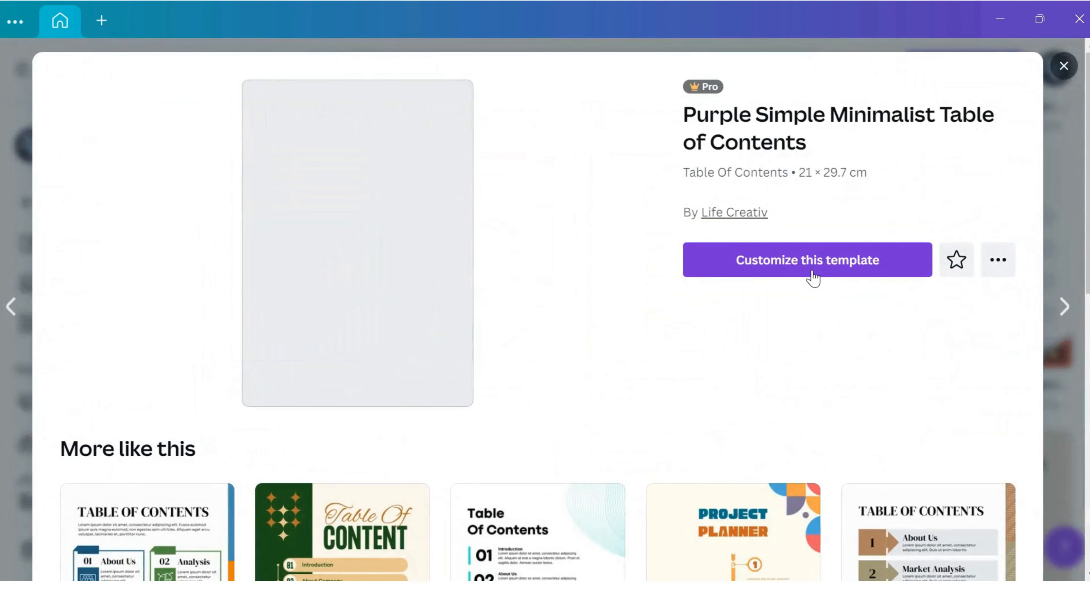
pyautogui.click(812, 273)
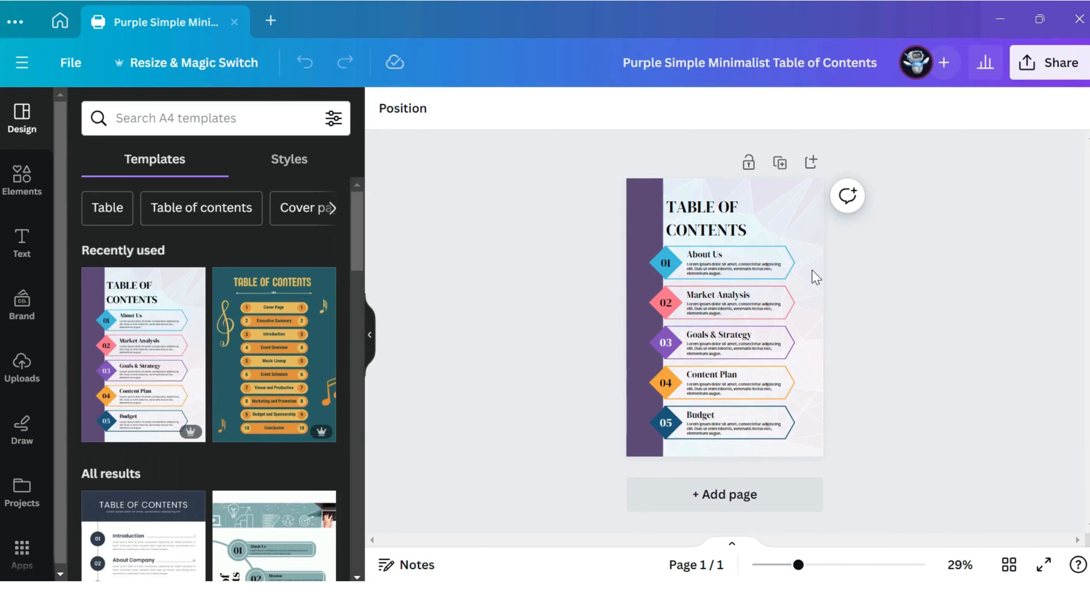
# - Examine which template elements can be selected individually: title, entry headings, descriptions, numbers, purple side shape and background image
pyautogui.moveTo(798, 564); pyautogui.dragTo(813, 565)
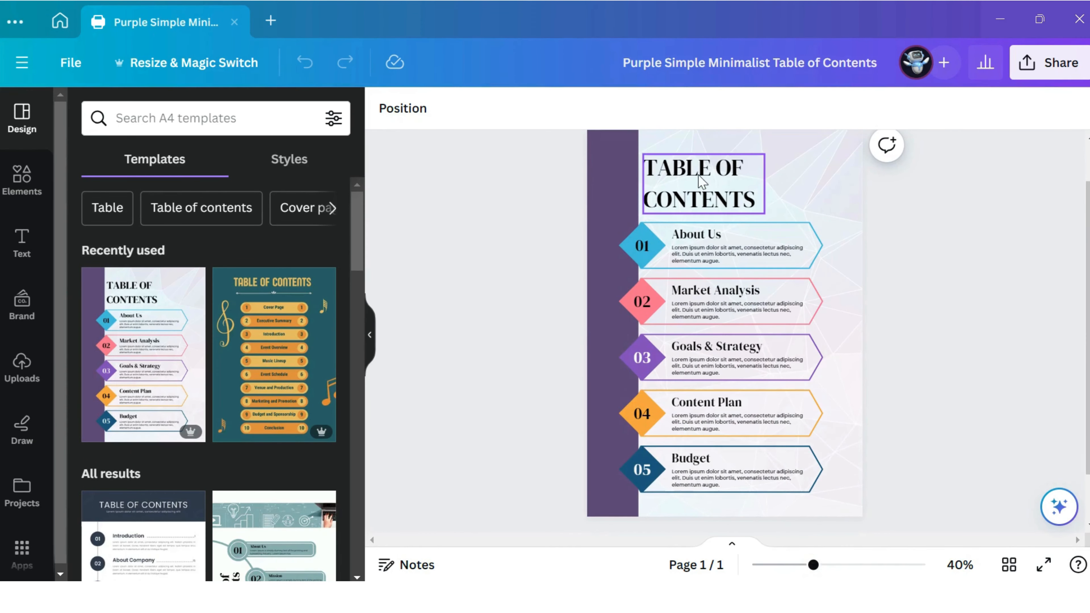
pyautogui.click(700, 200)
pyautogui.click(704, 233)
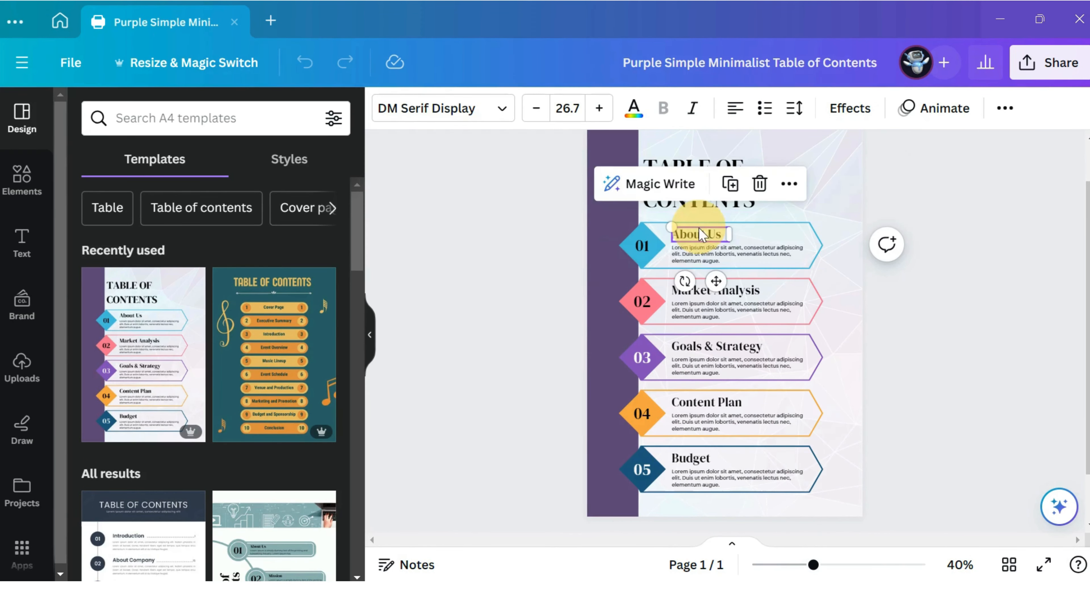
pyautogui.click(703, 254)
pyautogui.click(700, 289)
pyautogui.click(703, 310)
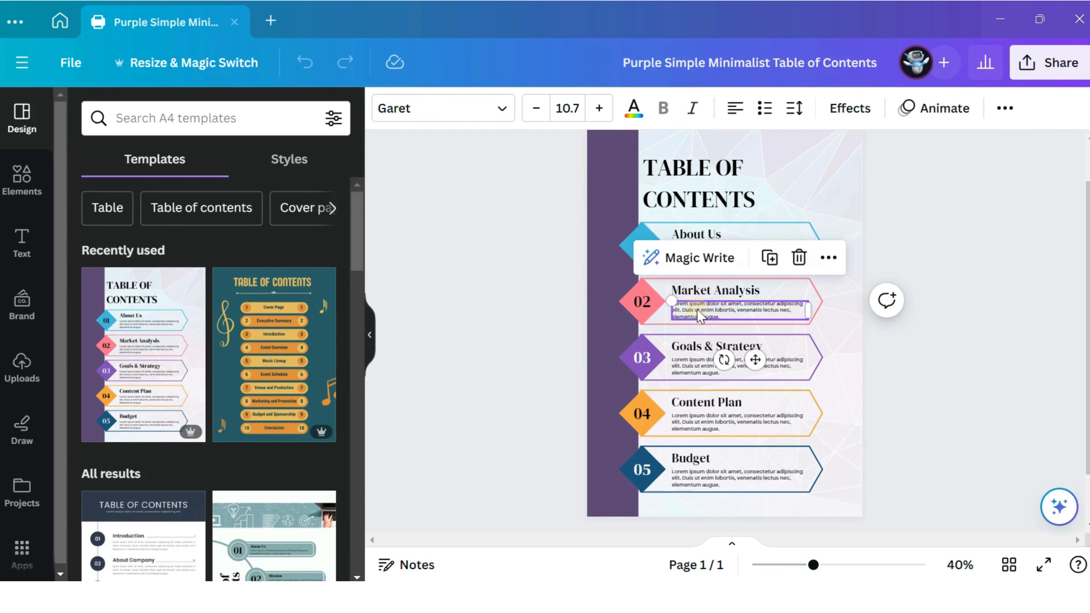
pyautogui.click(639, 302)
pyautogui.click(642, 356)
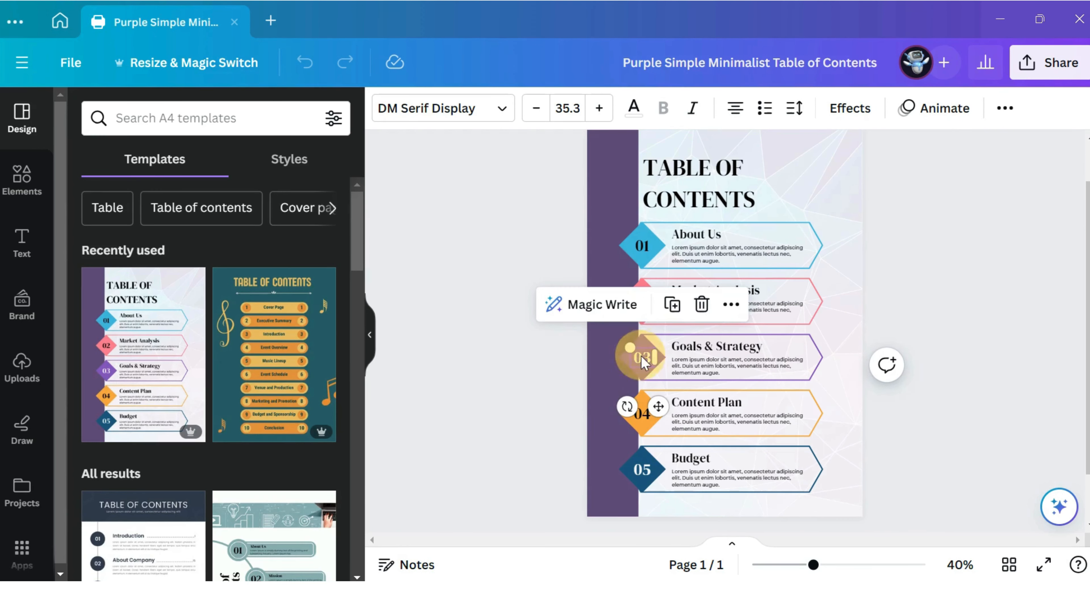
pyautogui.click(612, 390)
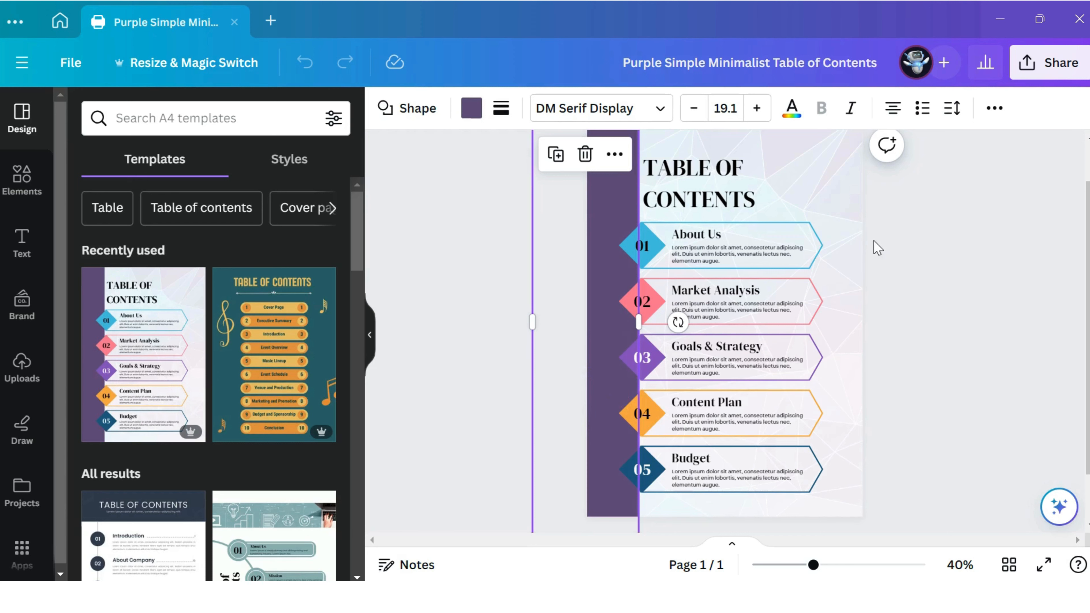
pyautogui.click(854, 196)
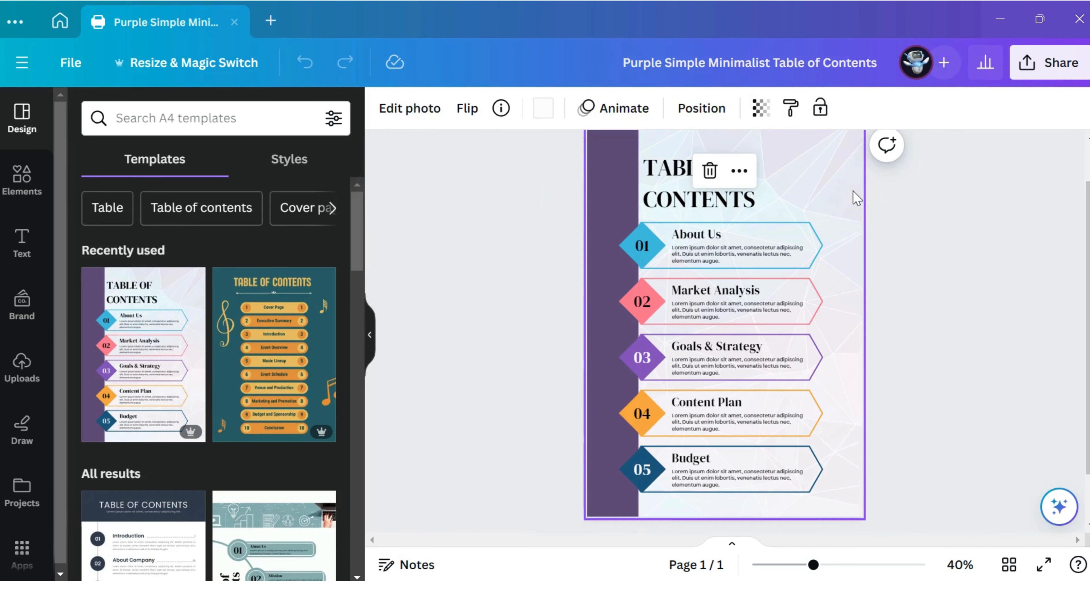
# - Change the font of the "TABLE OF CONTENTS" title to Arapey
pyautogui.click(680, 195)
pyautogui.click(680, 193)
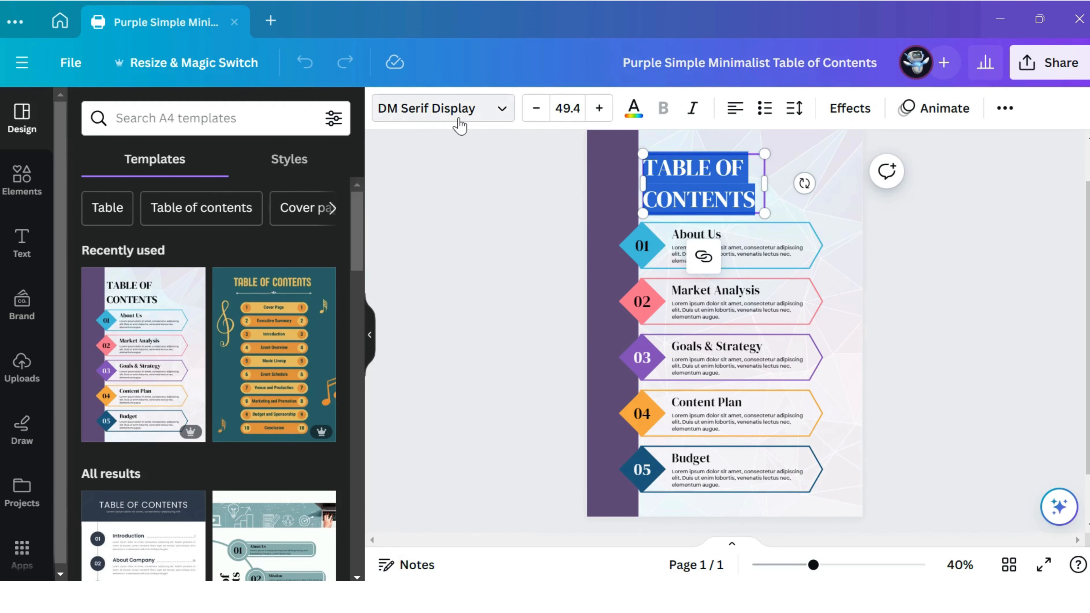
pyautogui.click(460, 125)
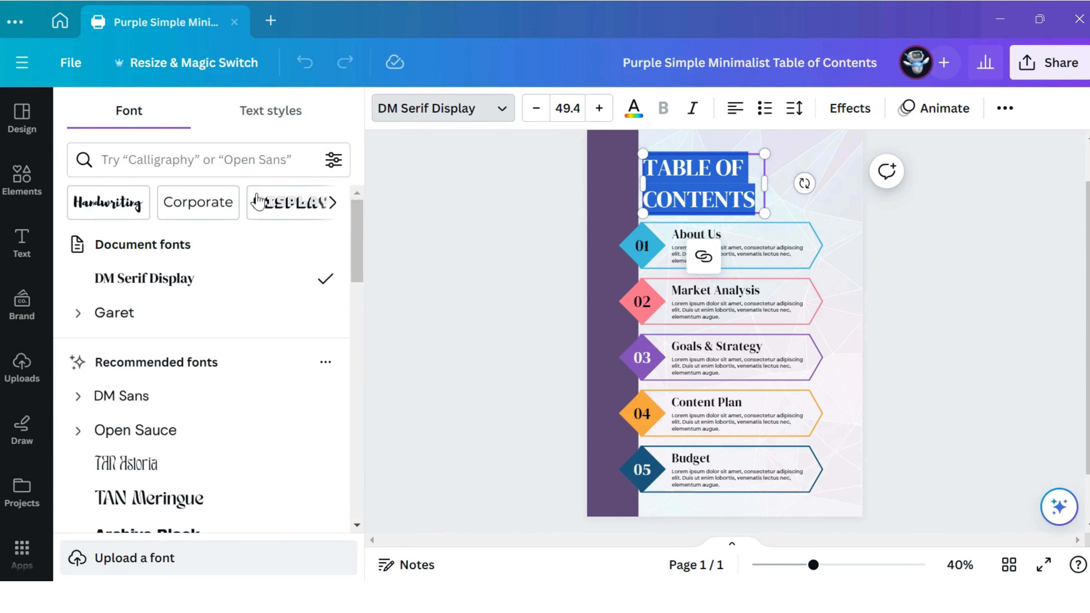
pyautogui.scroll(-8, 275, 267)
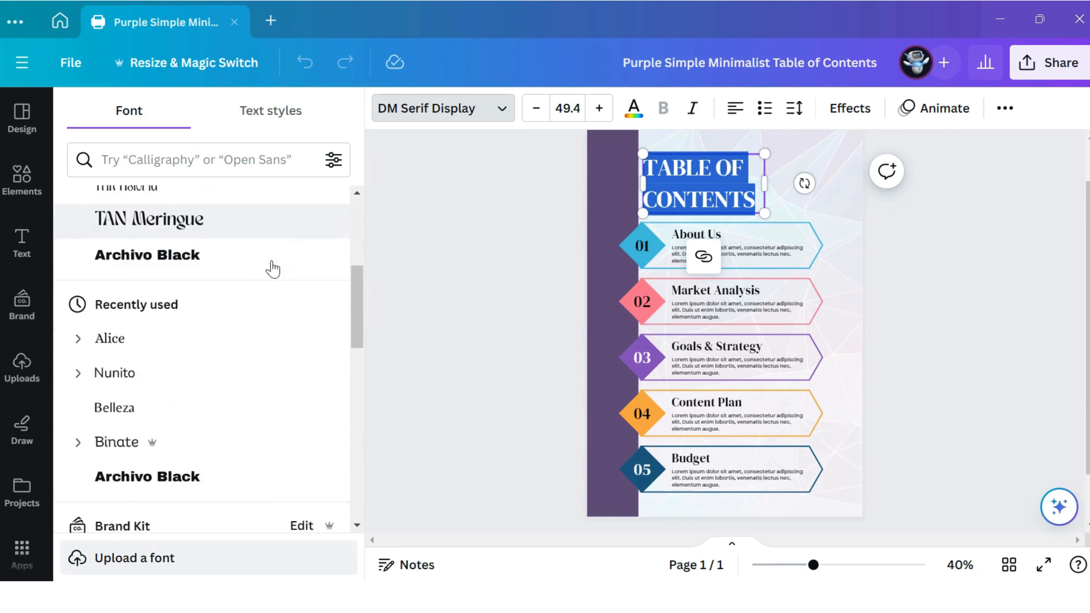
pyautogui.scroll(-8, 274, 269)
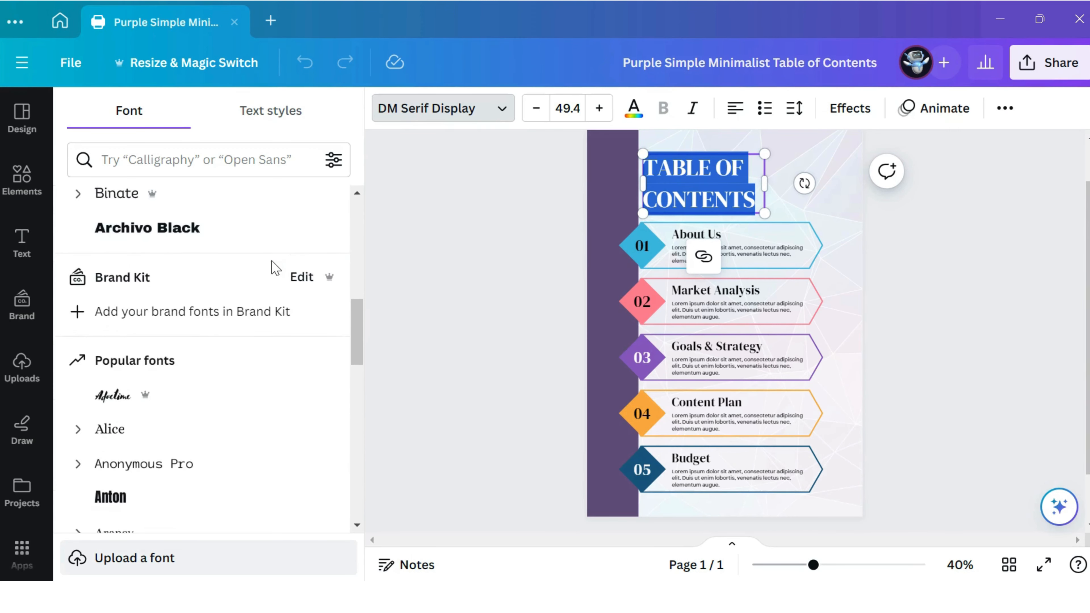
pyautogui.click(273, 268)
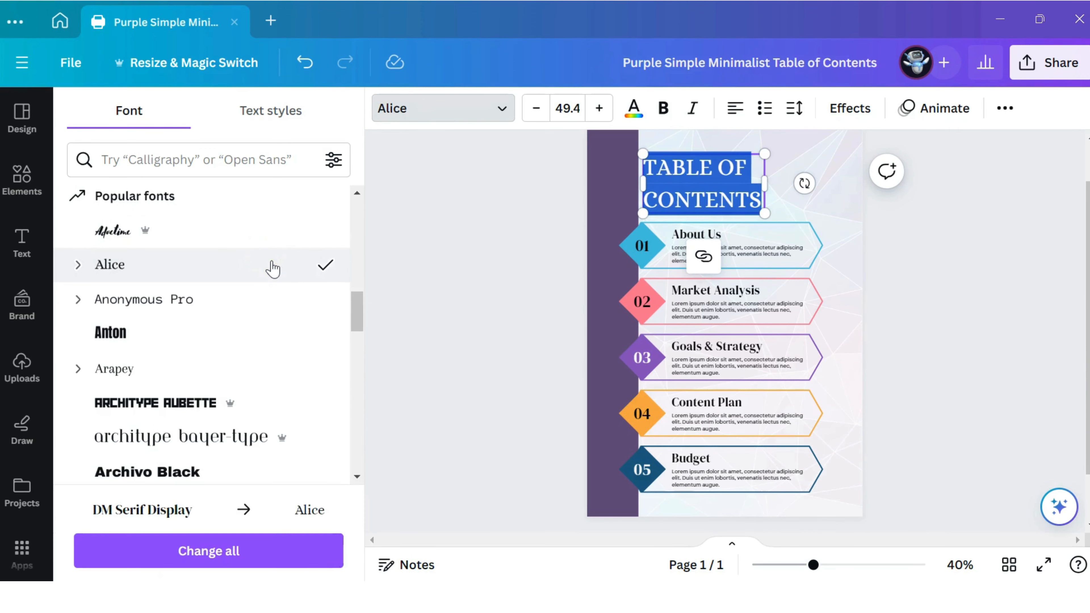
pyautogui.click(275, 305)
pyautogui.click(265, 334)
pyautogui.click(251, 378)
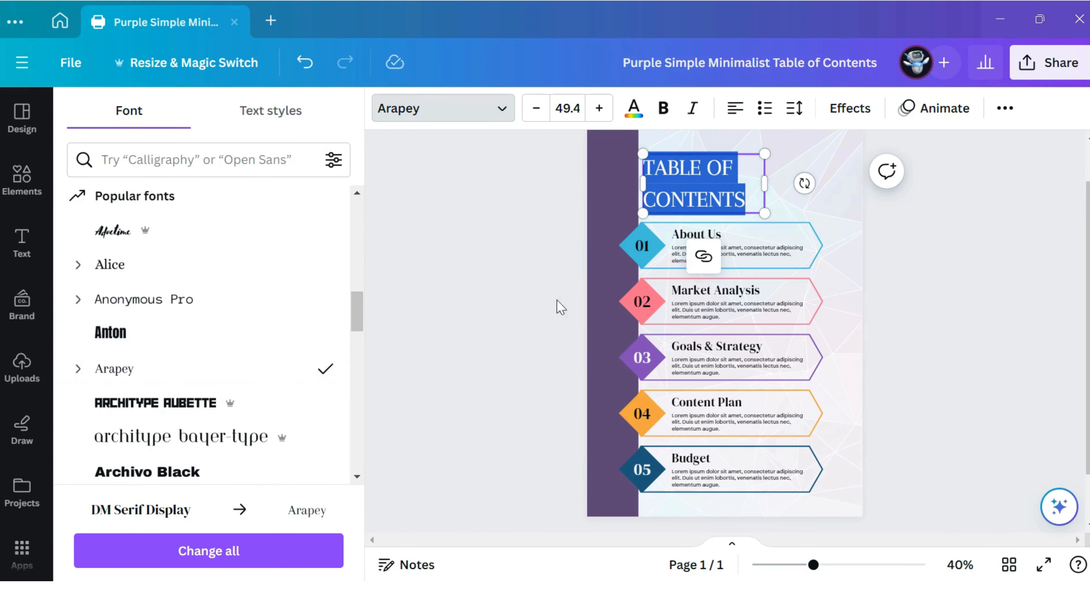
pyautogui.click(789, 199)
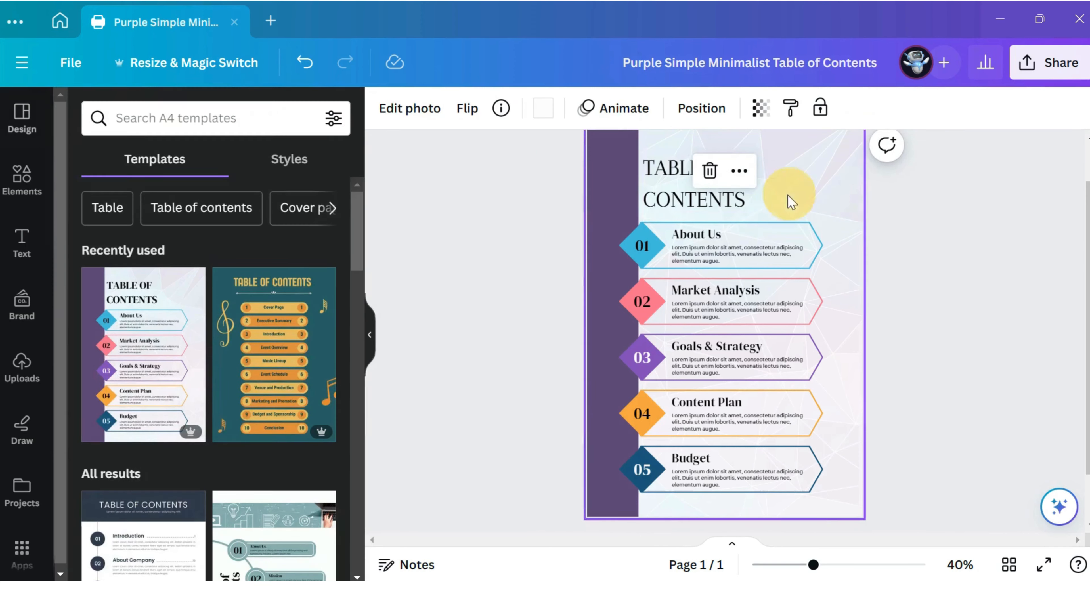
# - Set the font size of the "TABLE OF CONTENTS" title to 56 and leave the title's text box selected
pyautogui.click(699, 212)
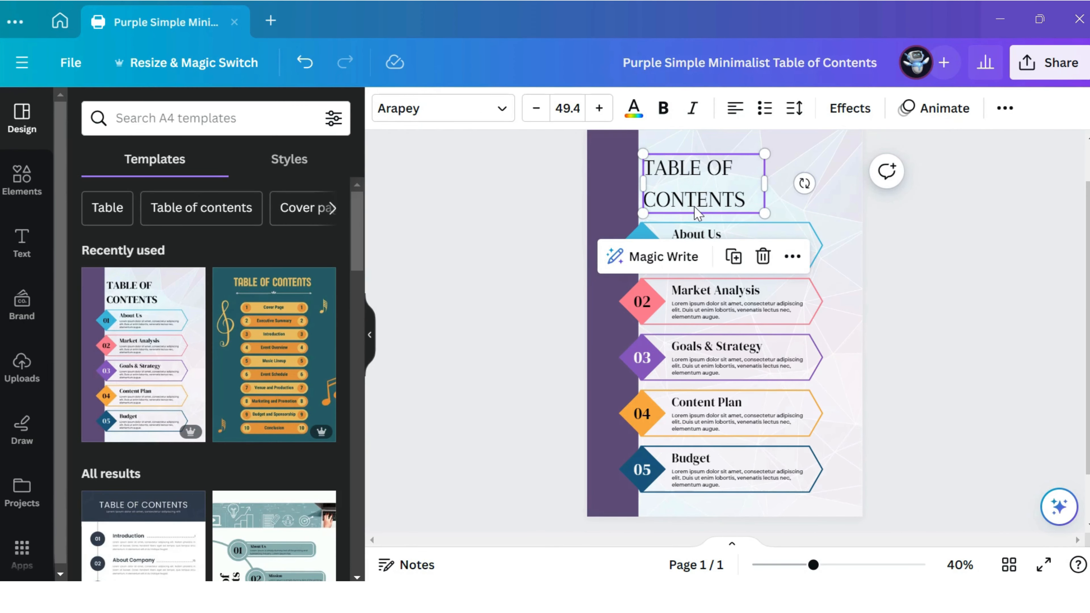
pyautogui.doubleClick(706, 189)
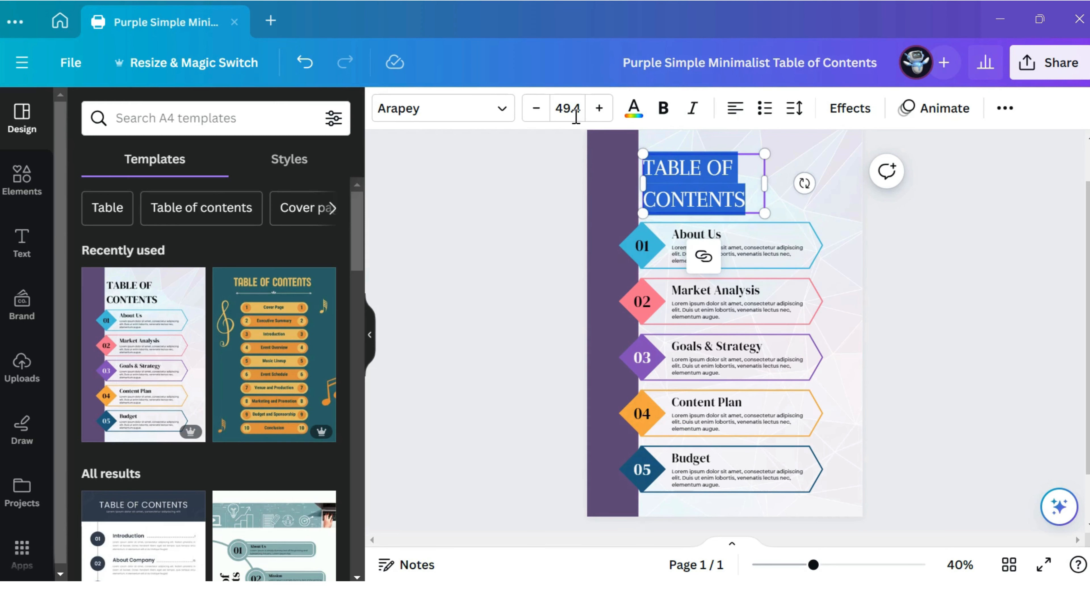
pyautogui.click(567, 110)
pyautogui.scroll(-4, 592, 258)
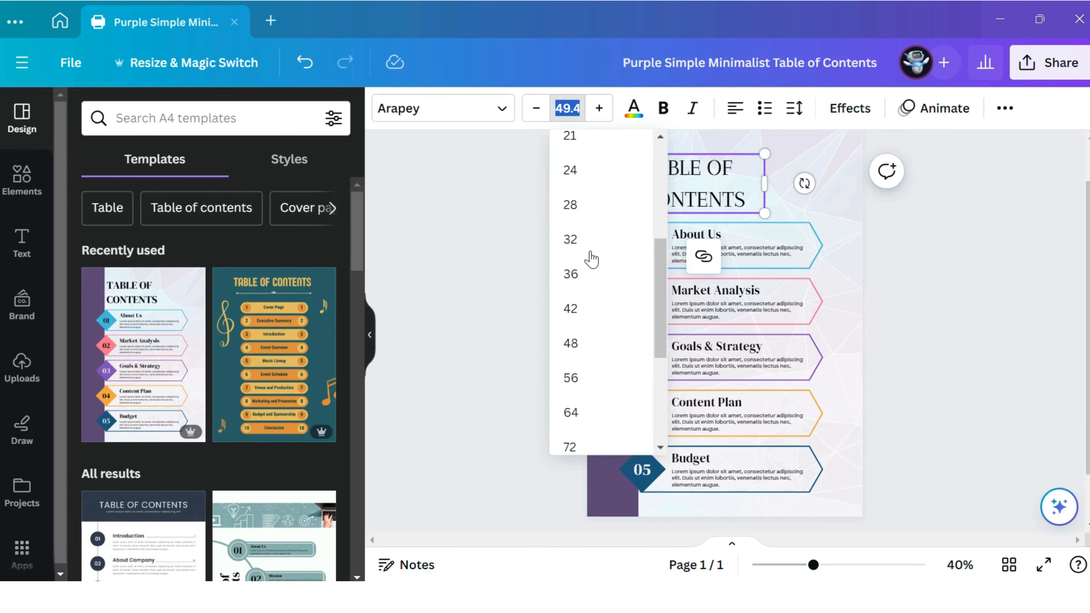
pyautogui.click(573, 378)
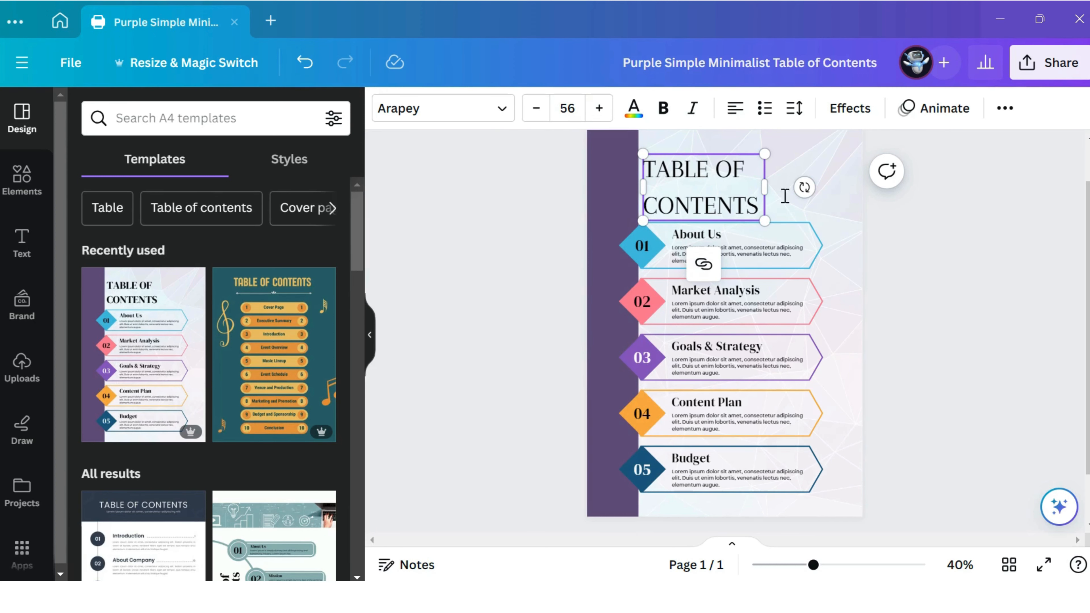
pyautogui.click(817, 160)
pyautogui.click(651, 189)
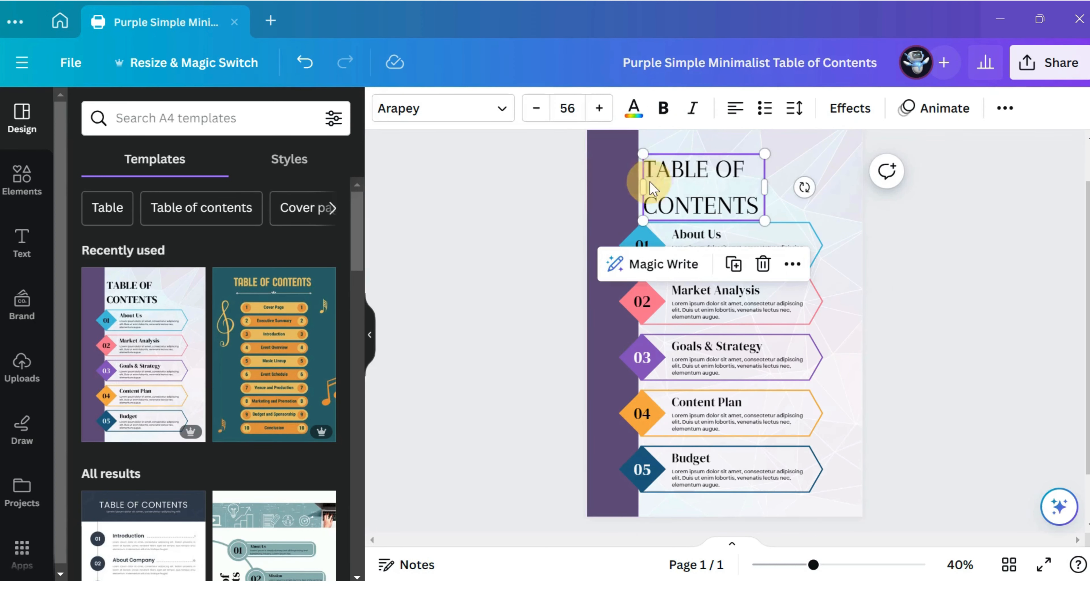
# - Change the color of the "TABLE OF CONTENTS" title to the dark blue among the document colors
pyautogui.click(639, 117)
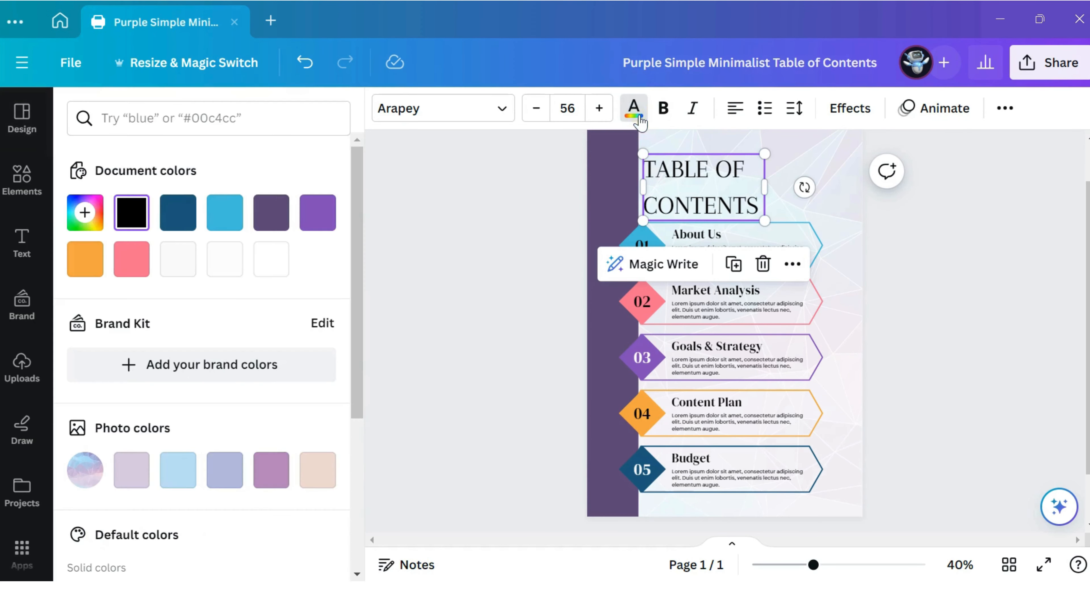
pyautogui.click(184, 217)
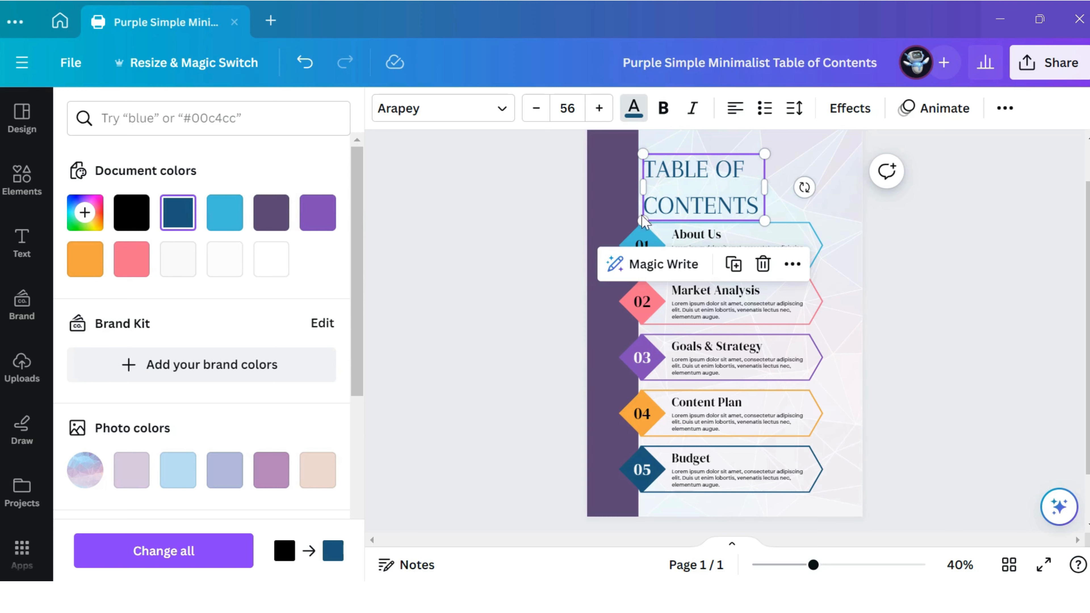
pyautogui.click(20, 182)
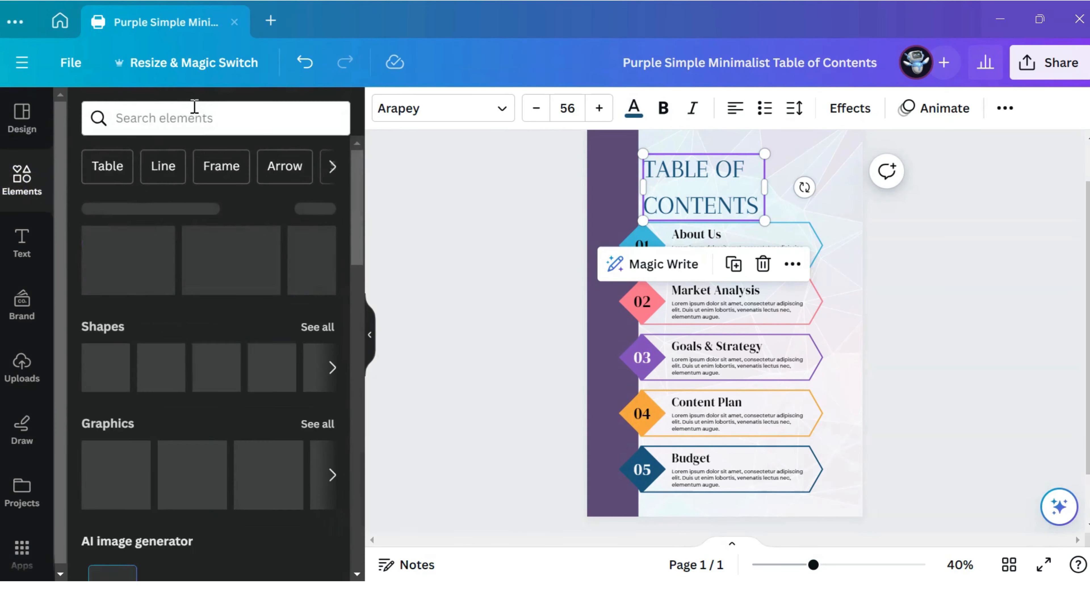
pyautogui.click(188, 115)
pyautogui.scroll(-4, 270, 223)
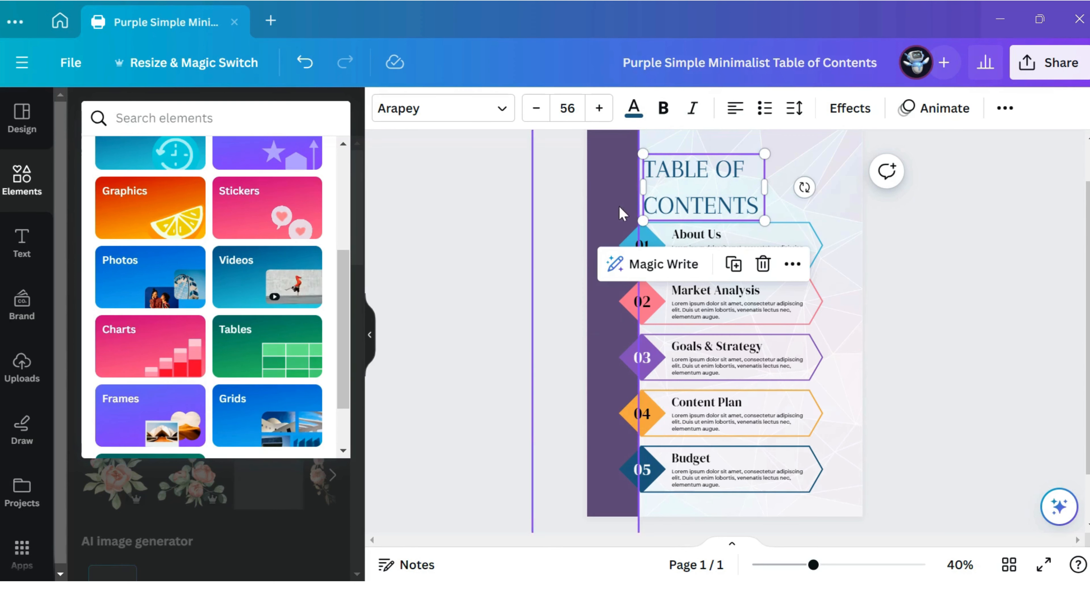
# - Delete the purple side shape and shift the title with all five entries slightly upward and to the right on the page
pyautogui.click(619, 176)
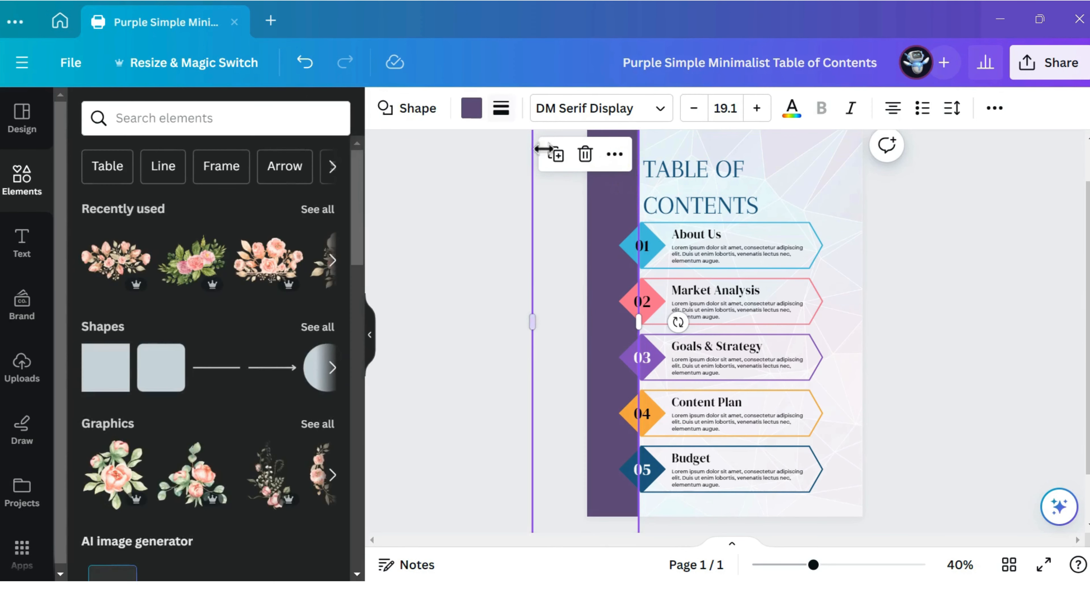
pyautogui.click(584, 154)
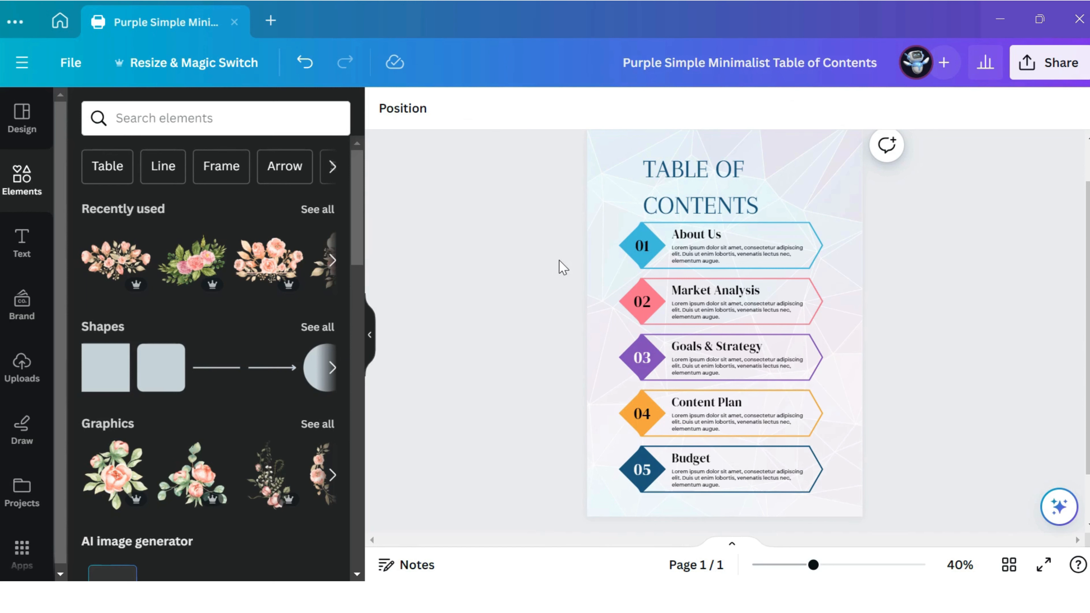
pyautogui.moveTo(611, 165); pyautogui.dragTo(784, 450)
pyautogui.moveTo(712, 245); pyautogui.dragTo(722, 241)
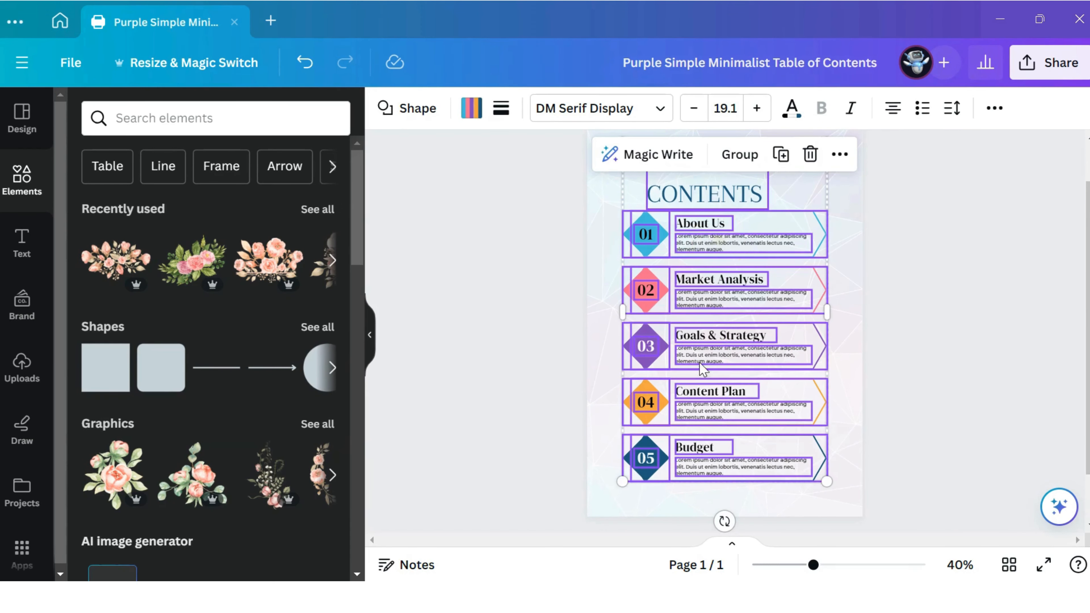
pyautogui.click(603, 356)
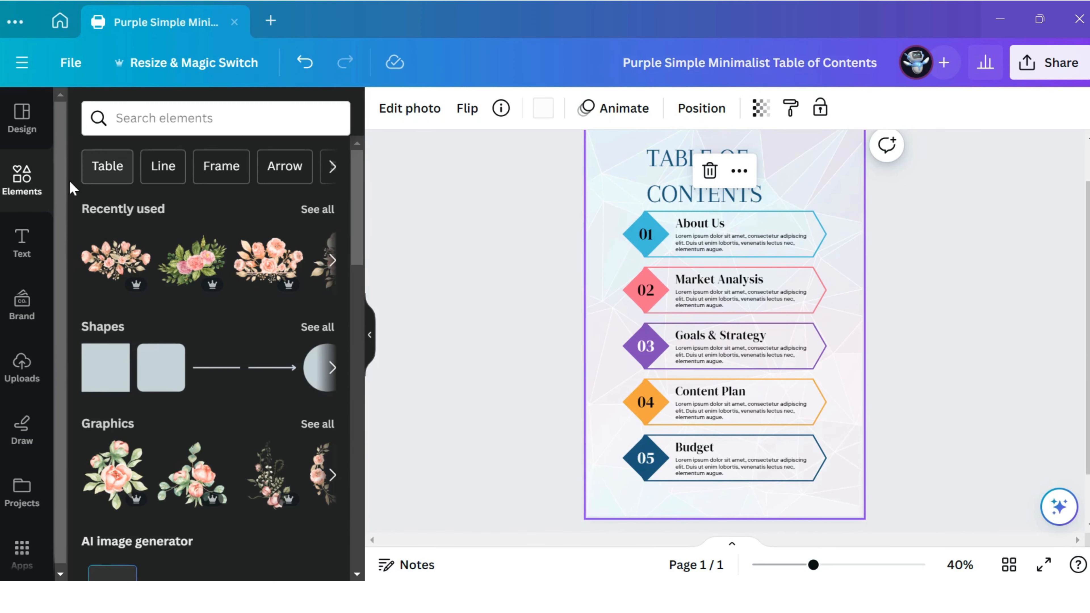
# - Search the elements for "photos", limit the results to photos and browse the images available for the design
pyautogui.click(29, 192)
pyautogui.click(153, 120)
pyautogui.write('ph')
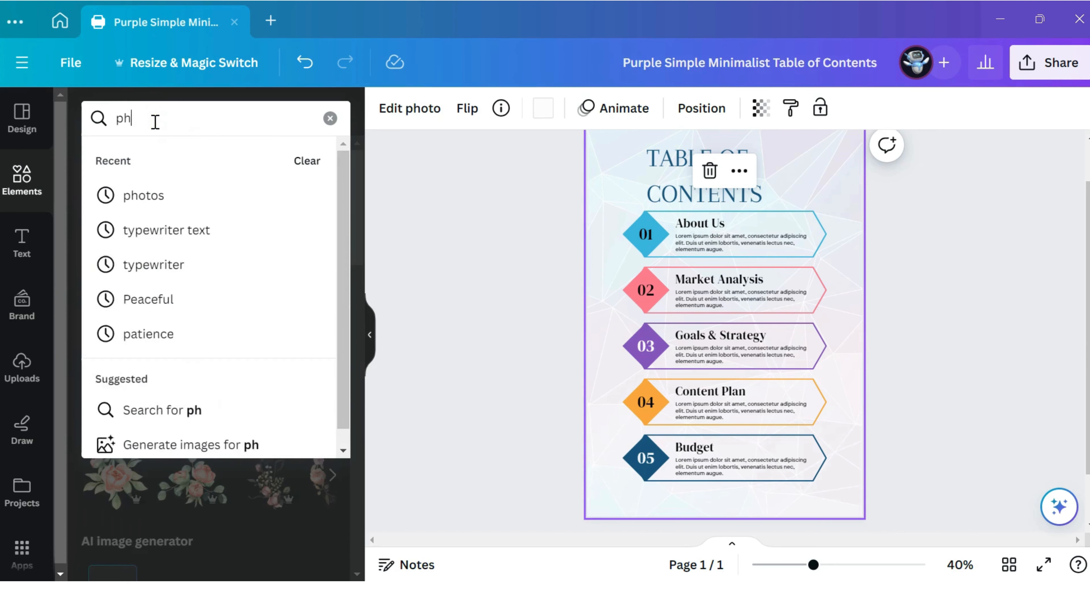
pyautogui.write('otos')
pyautogui.press('Return')
pyautogui.click(212, 162)
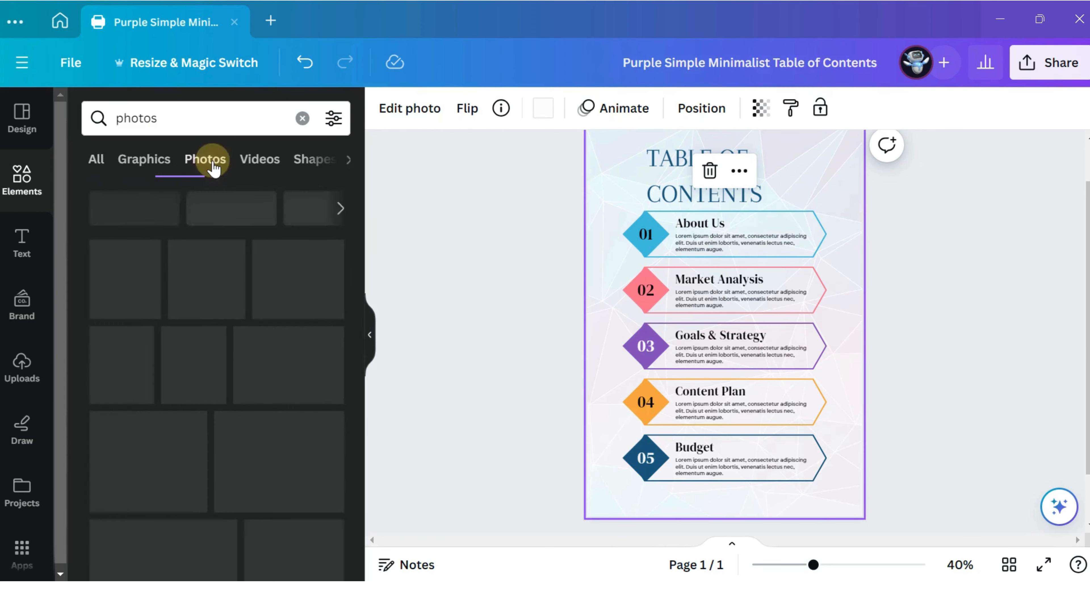
pyautogui.scroll(-15, 292, 326)
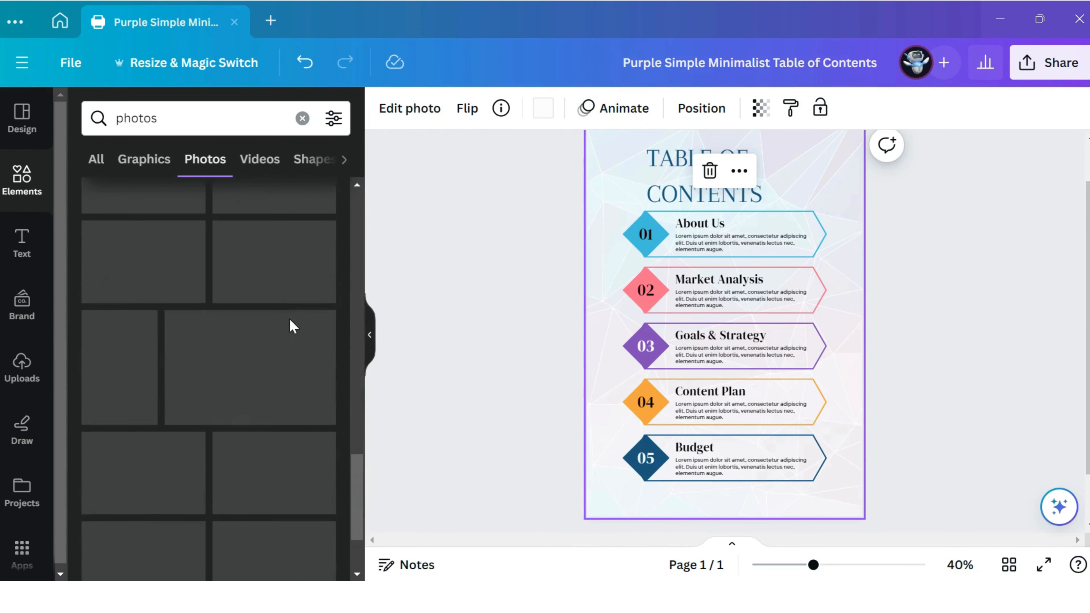
pyautogui.scroll(6, 290, 320)
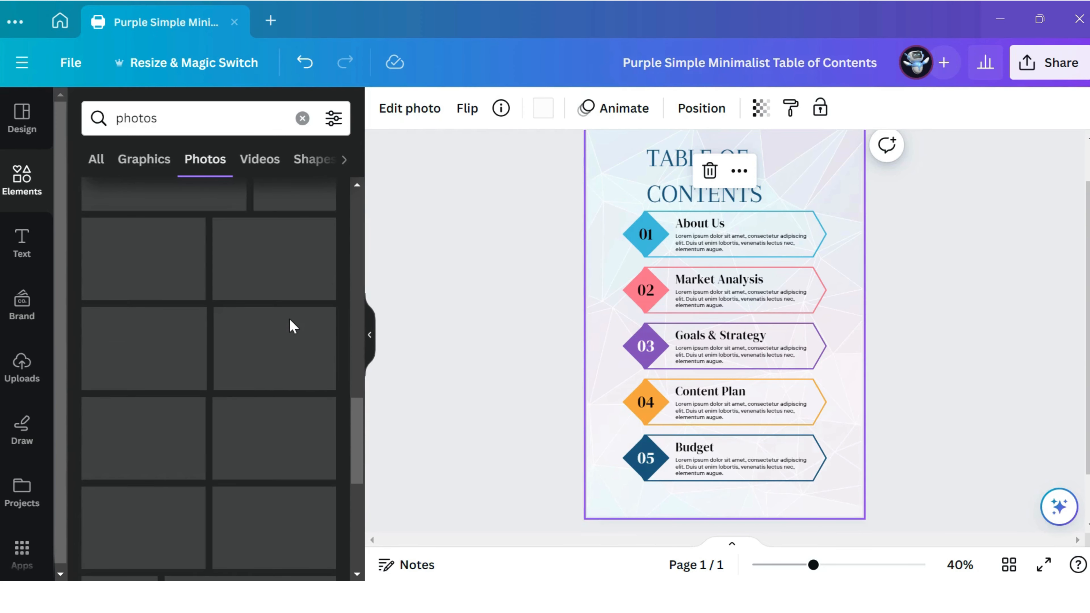
pyautogui.scroll(5, 290, 325)
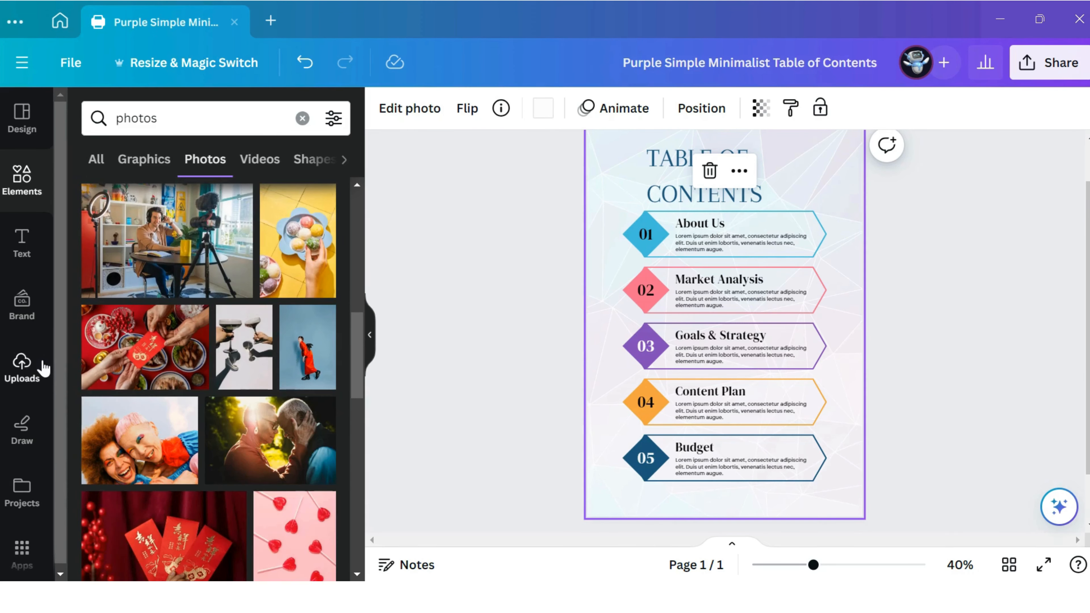
pyautogui.click(42, 362)
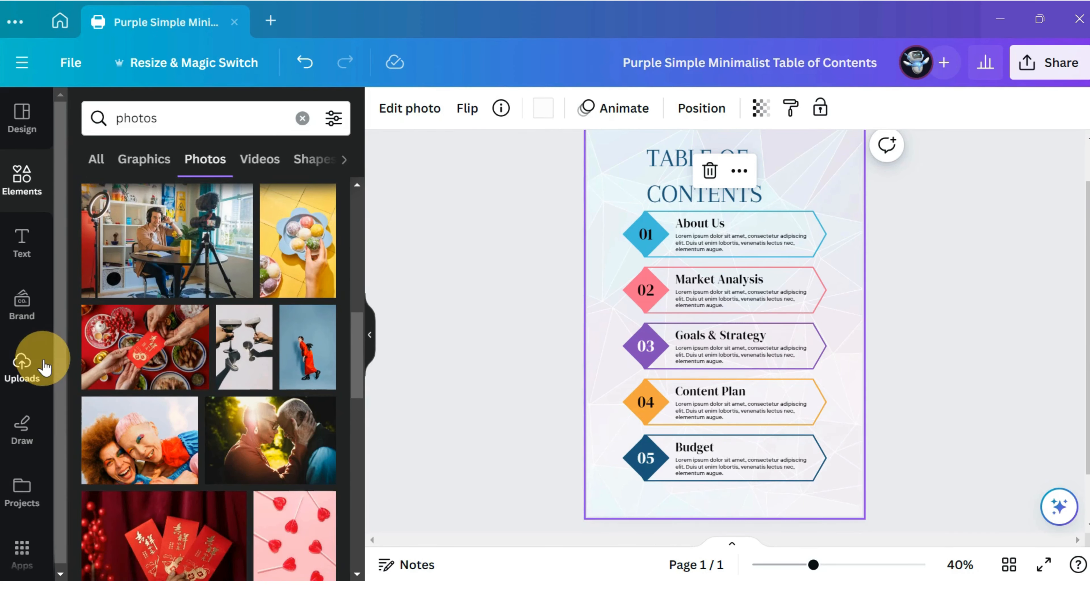
pyautogui.scroll(-10, 171, 358)
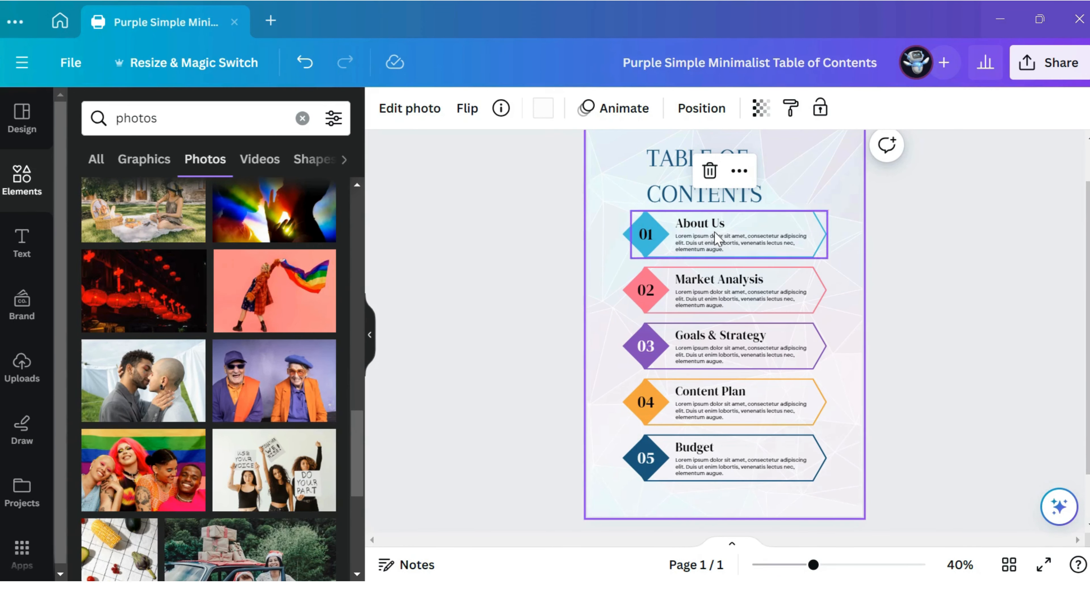
pyautogui.moveTo(716, 234); pyautogui.dragTo(802, 366)
pyautogui.moveTo(799, 429); pyautogui.dragTo(716, 380)
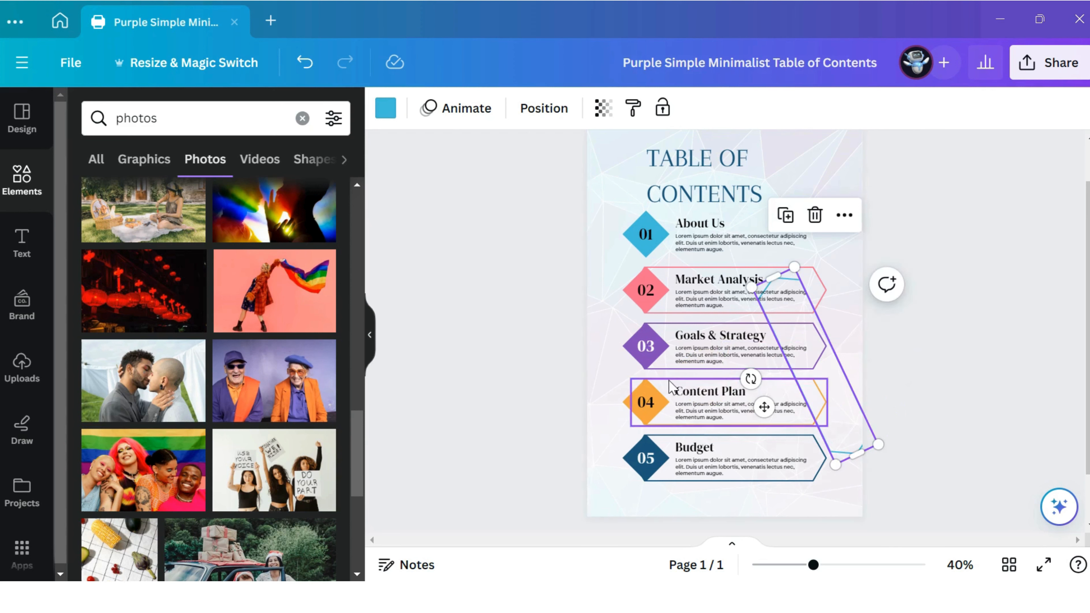
pyautogui.click(308, 73)
pyautogui.click(309, 74)
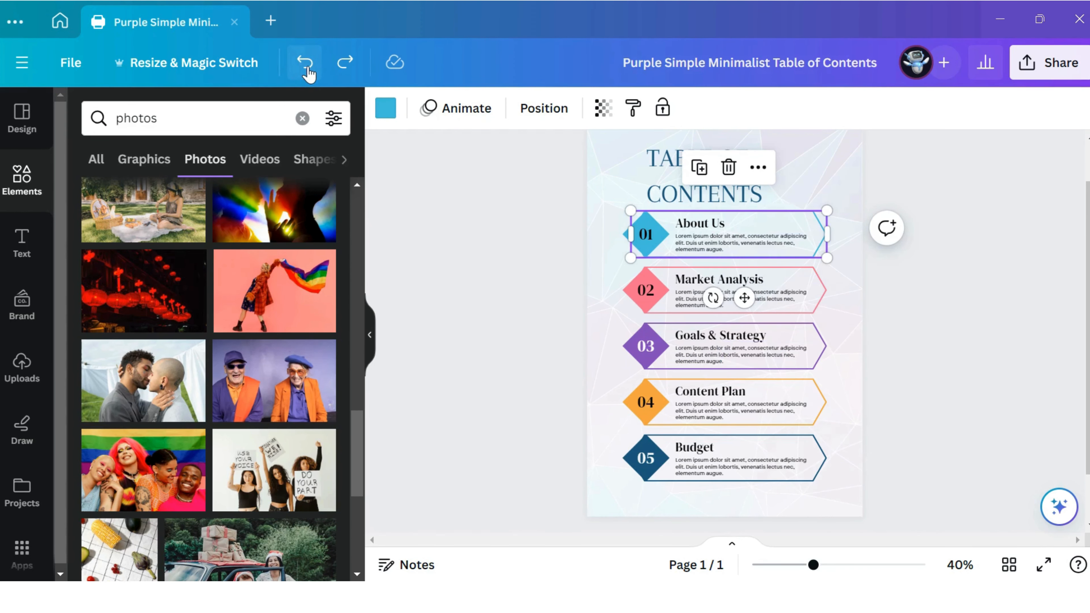
pyautogui.click(572, 318)
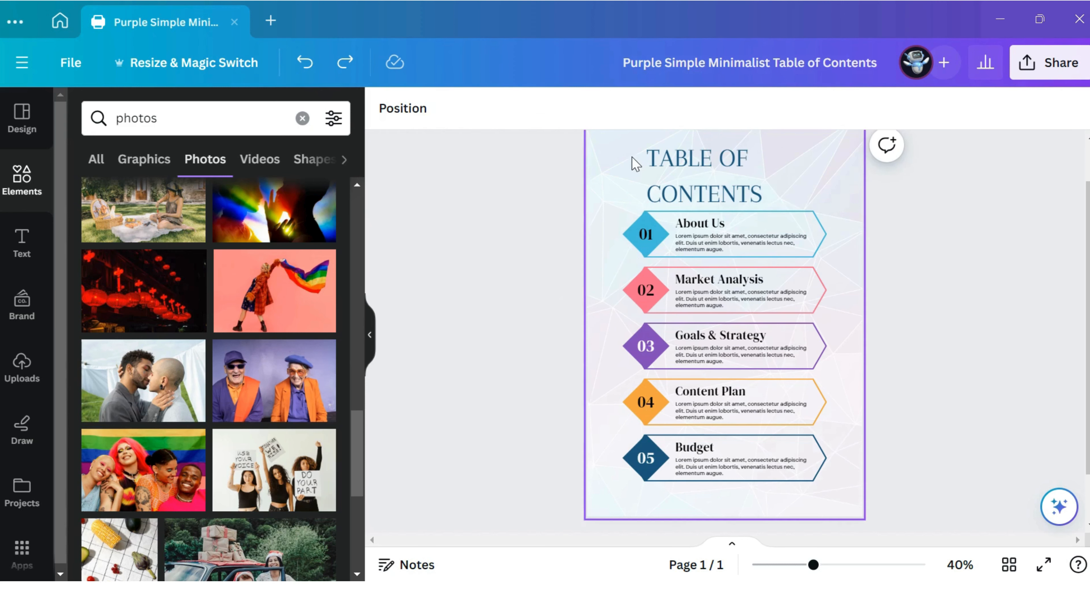
# - Enlarge the title and all five entries together slightly, and move them up and left so they sit centered on the page
pyautogui.moveTo(625, 155); pyautogui.dragTo(844, 499)
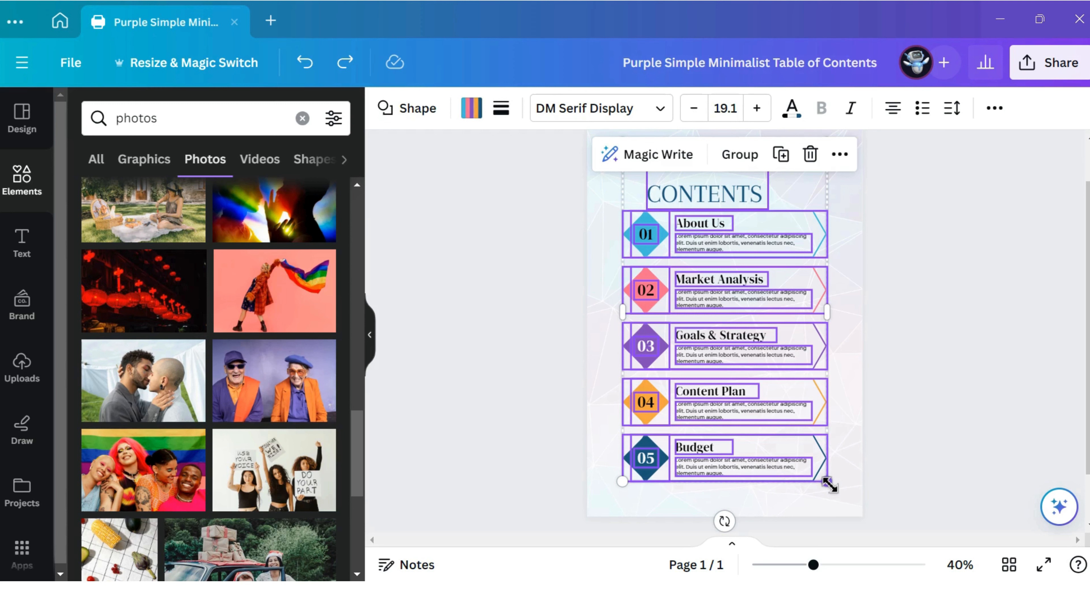
pyautogui.moveTo(829, 485); pyautogui.dragTo(840, 498)
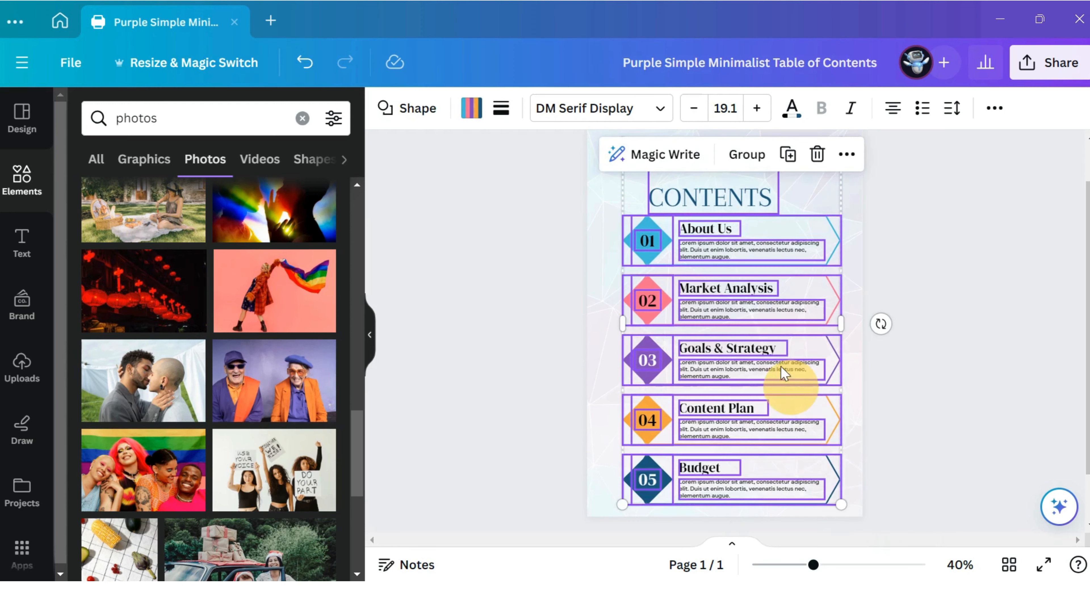
pyautogui.moveTo(786, 372); pyautogui.dragTo(765, 335)
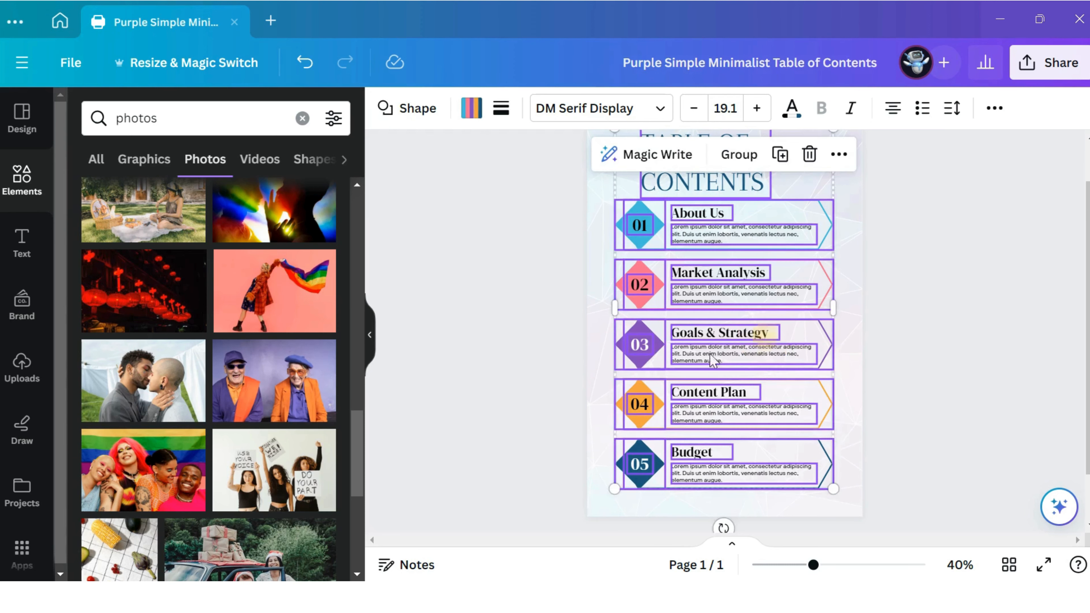
pyautogui.click(557, 306)
pyautogui.scroll(1, 571, 351)
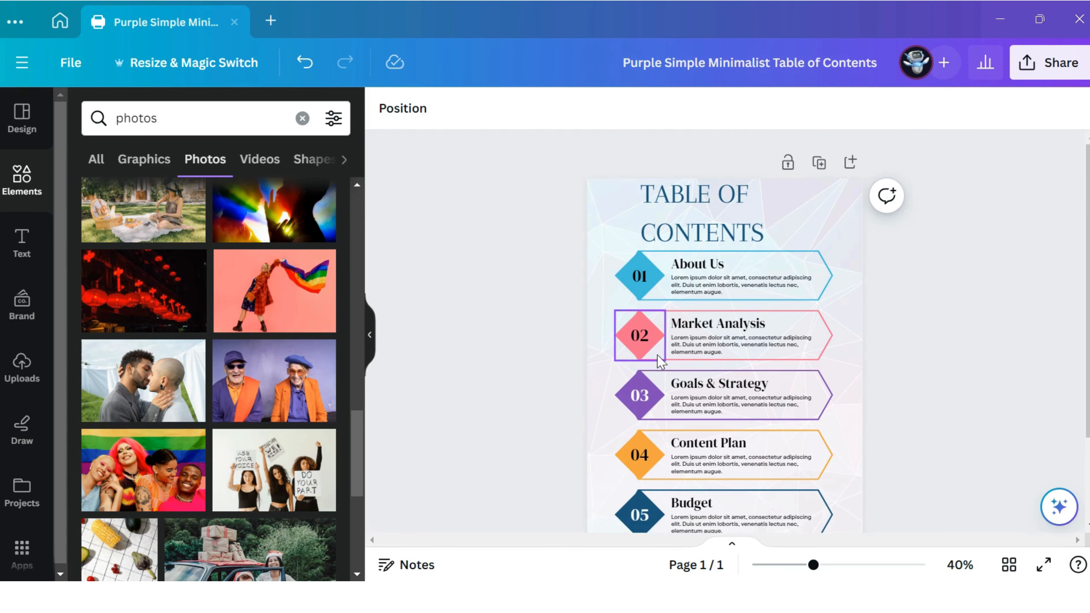
pyautogui.scroll(-2, 486, 273)
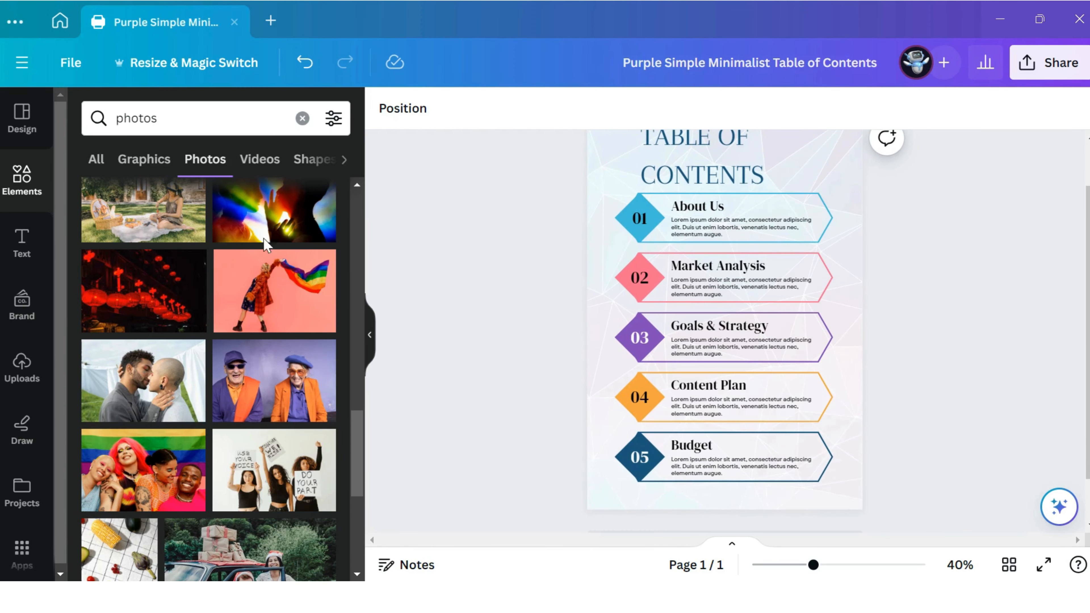
# - Save the table of contents design
pyautogui.click(70, 62)
pyautogui.scroll(-2, 172, 215)
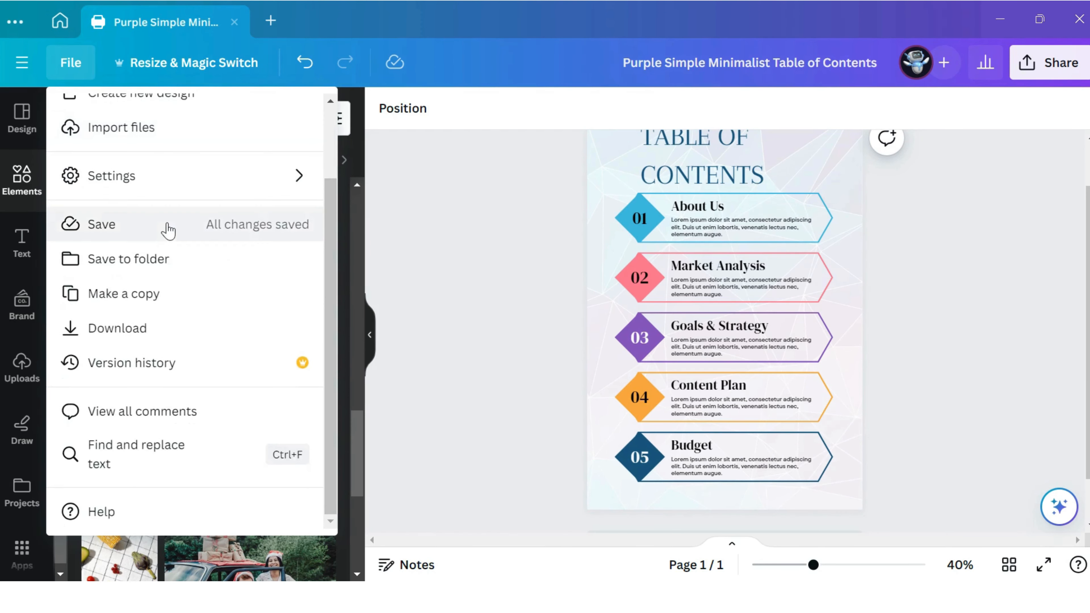
pyautogui.click(165, 228)
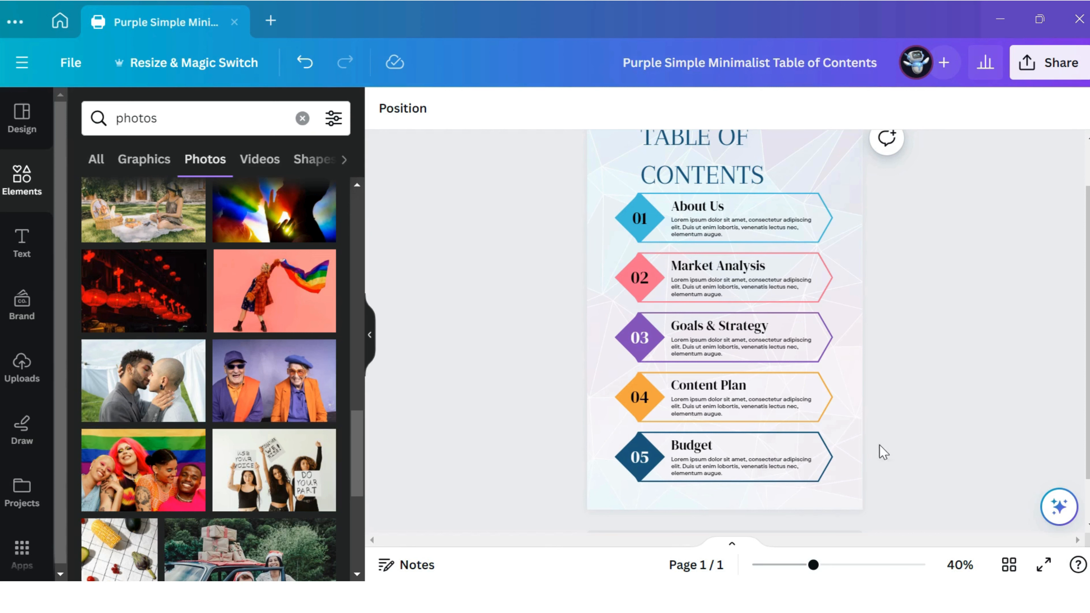
# - Try to download the design with PDF Standard as the file type
pyautogui.click(1042, 80)
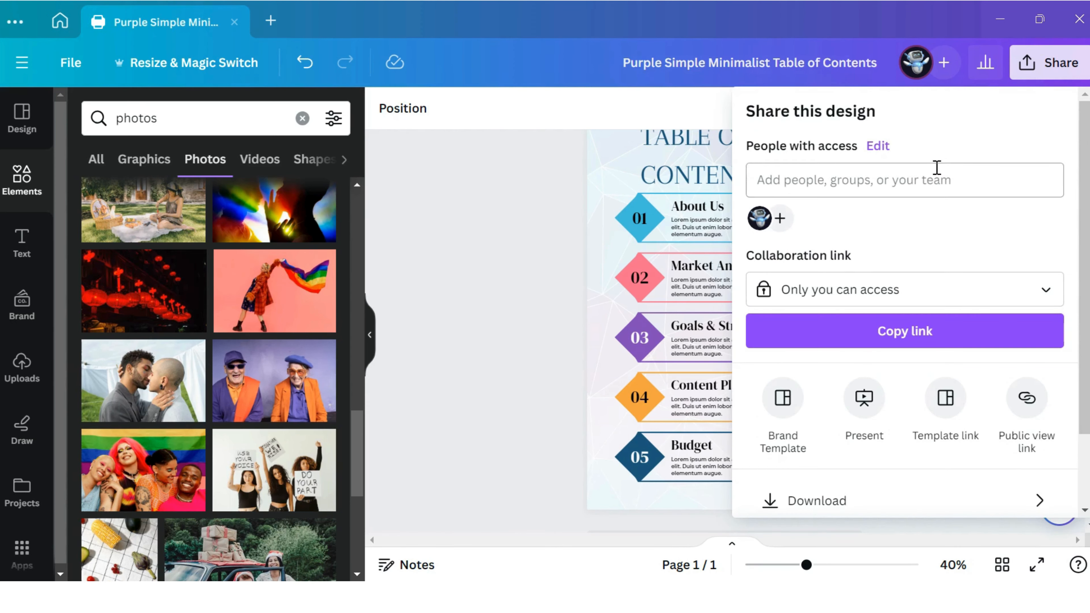
pyautogui.scroll(-3, 937, 168)
pyautogui.click(917, 410)
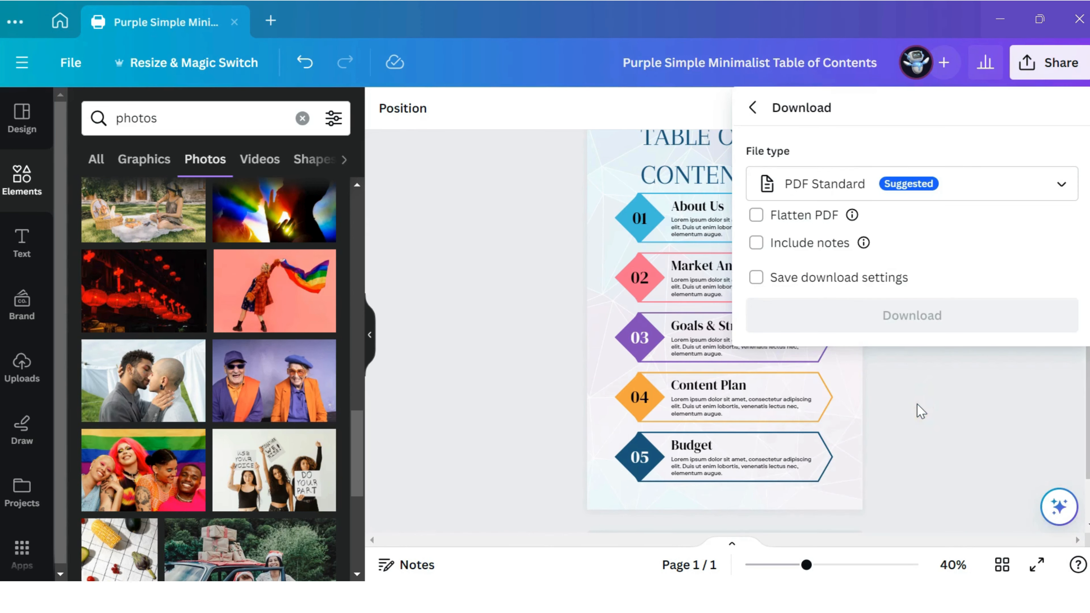
pyautogui.click(917, 319)
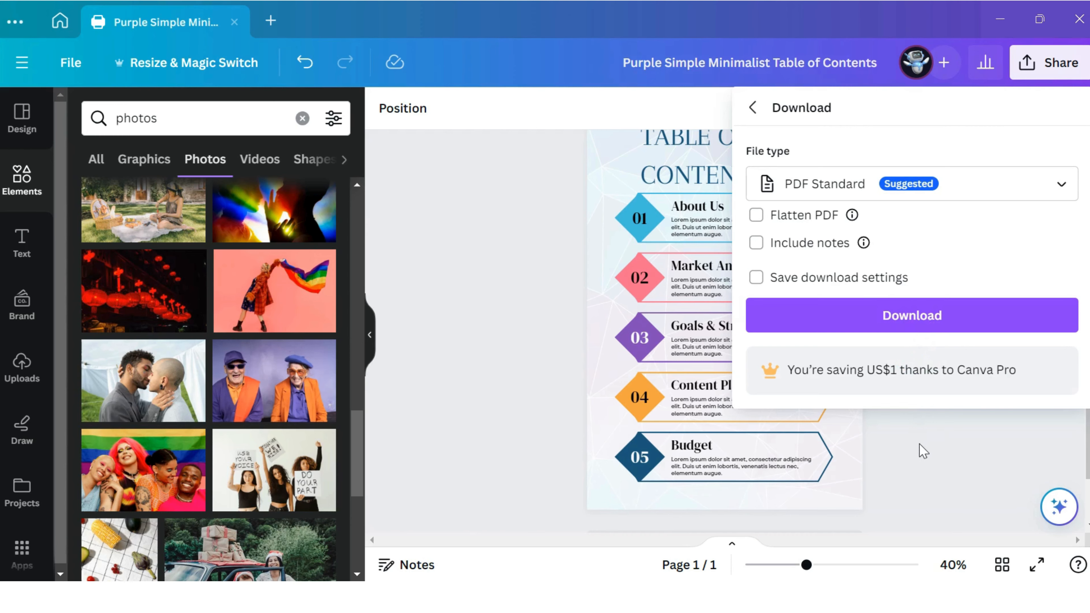
# - Close the download settings and show the finished table of contents in full screen
pyautogui.click(924, 453)
pyautogui.click(1037, 564)
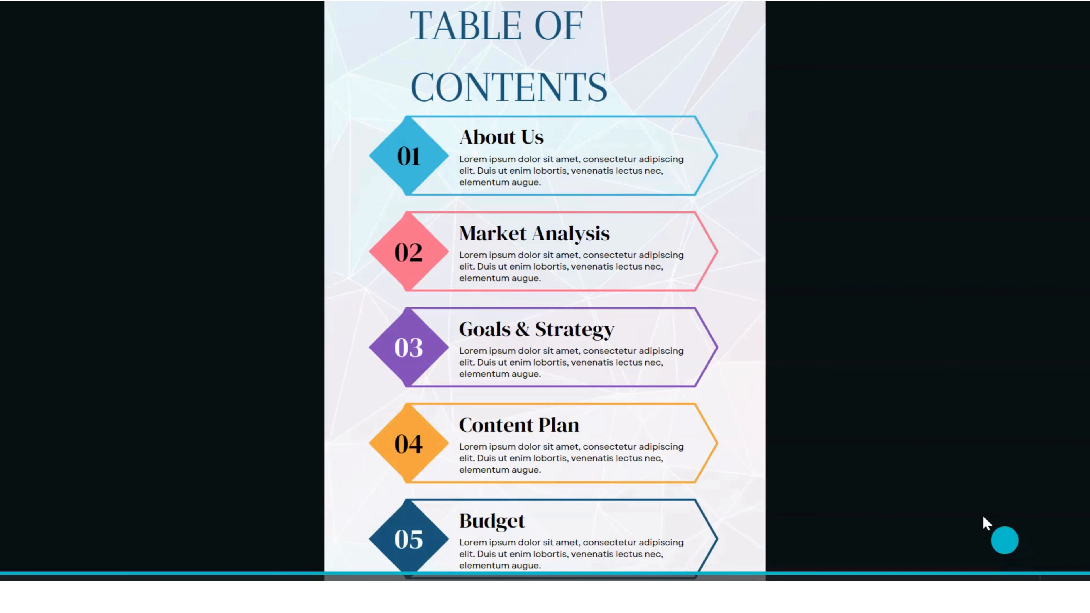